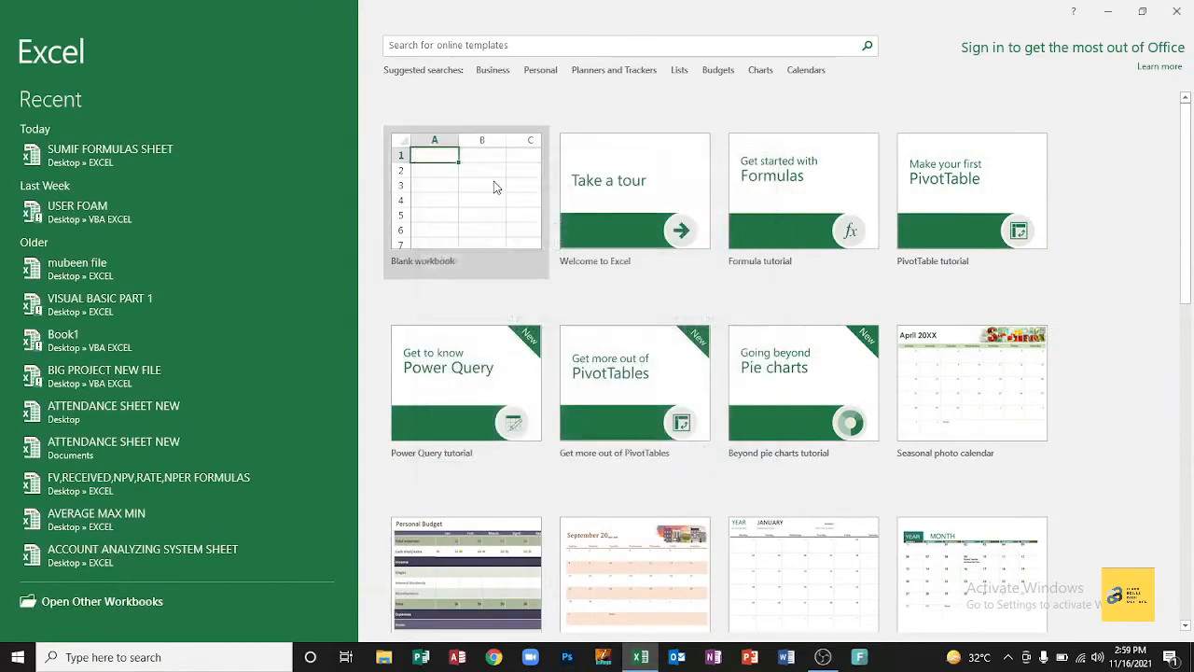
# Step: Create a blank workbook and enter the title QUALITY DATA CONTROL merged and centered across A1:E1
pyautogui.click(465, 192)
pyautogui.scroll(7, 423, 339)
pyautogui.scroll(1, 395, 319)
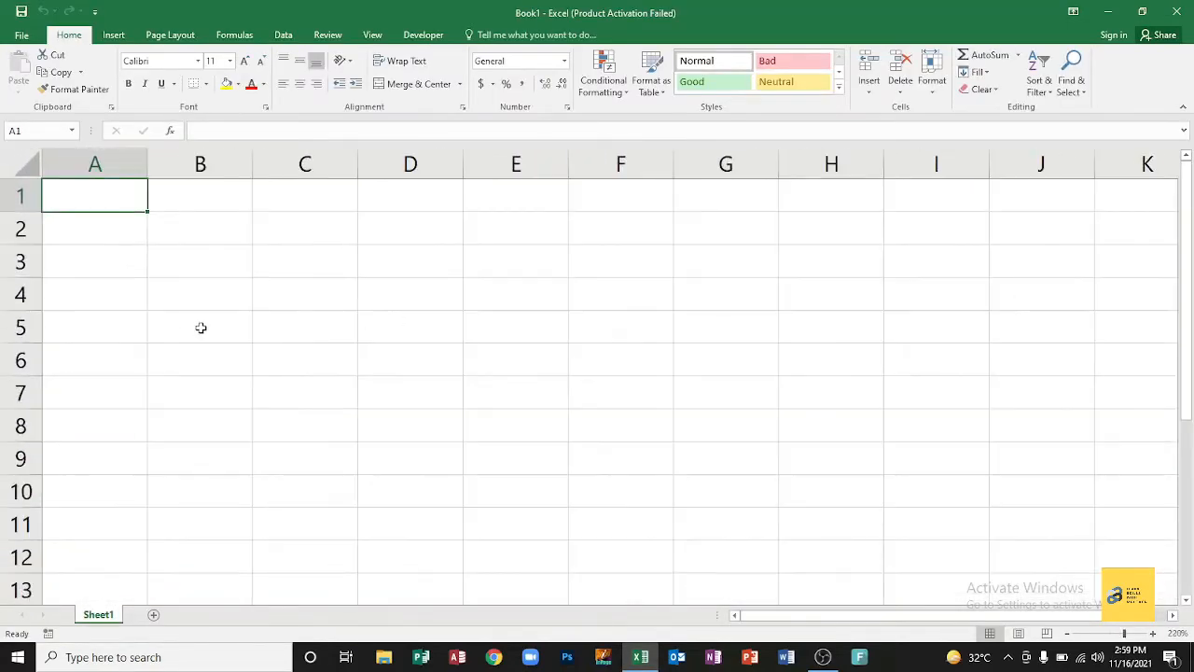
pyautogui.moveTo(97, 191); pyautogui.dragTo(516, 196)
pyautogui.click(419, 83)
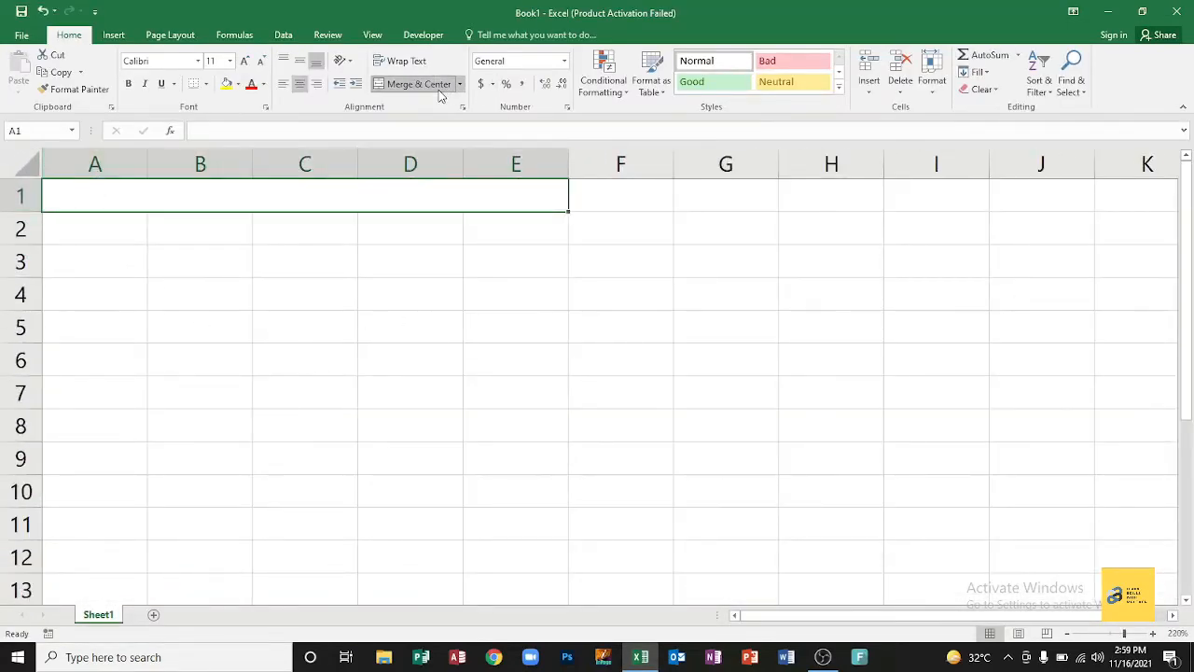
pyautogui.write('QUALITY DATA CONTROL')
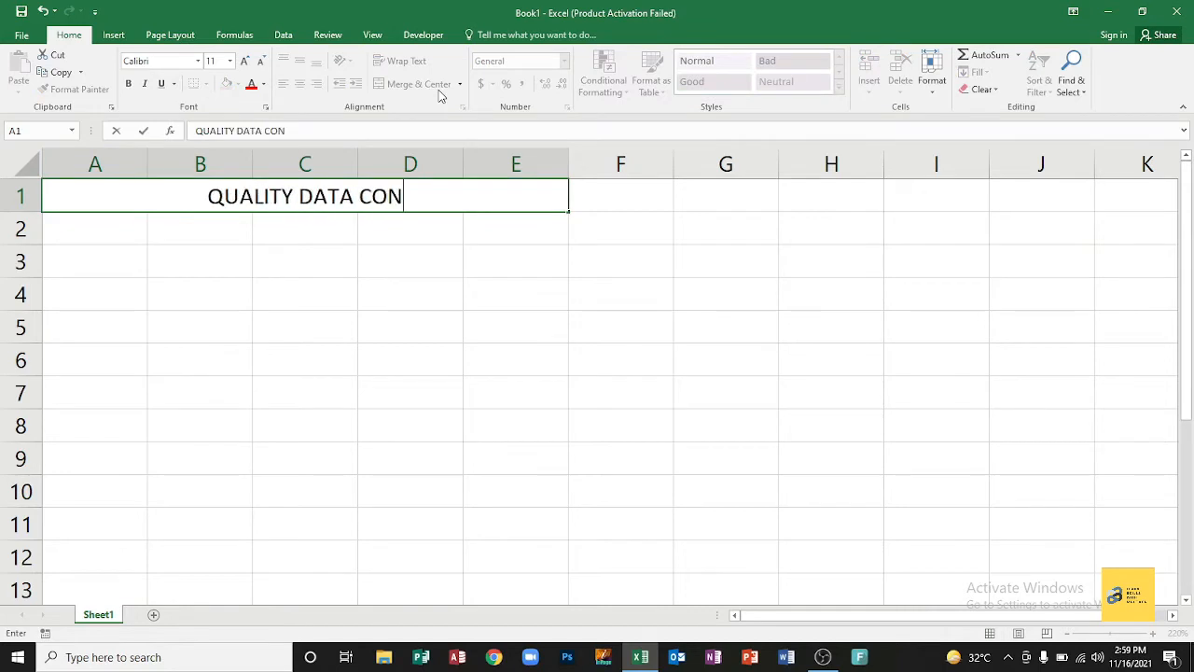
pyautogui.press('Return')
# Step: Enter the column headers SALES PERSON in A2 and ITEM in B2
pyautogui.write('S')
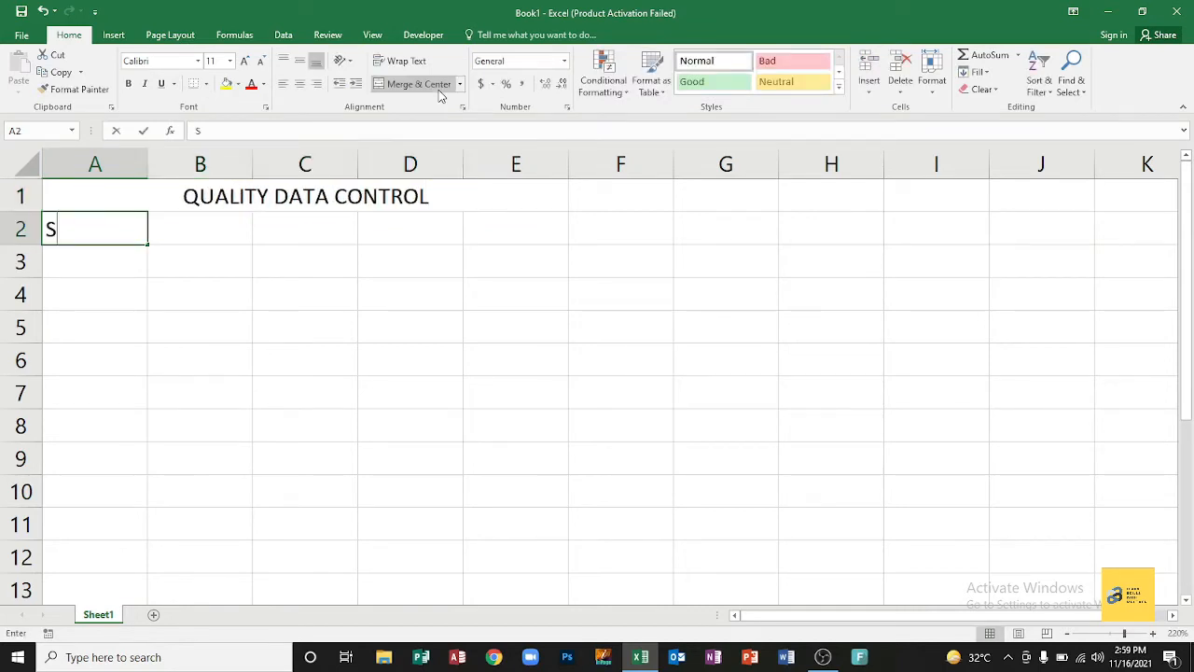
pyautogui.write('ALES PERSON')
pyautogui.press('BackSpace')
pyautogui.press('BackSpace')
pyautogui.press('BackSpace')
pyautogui.press('Tab')
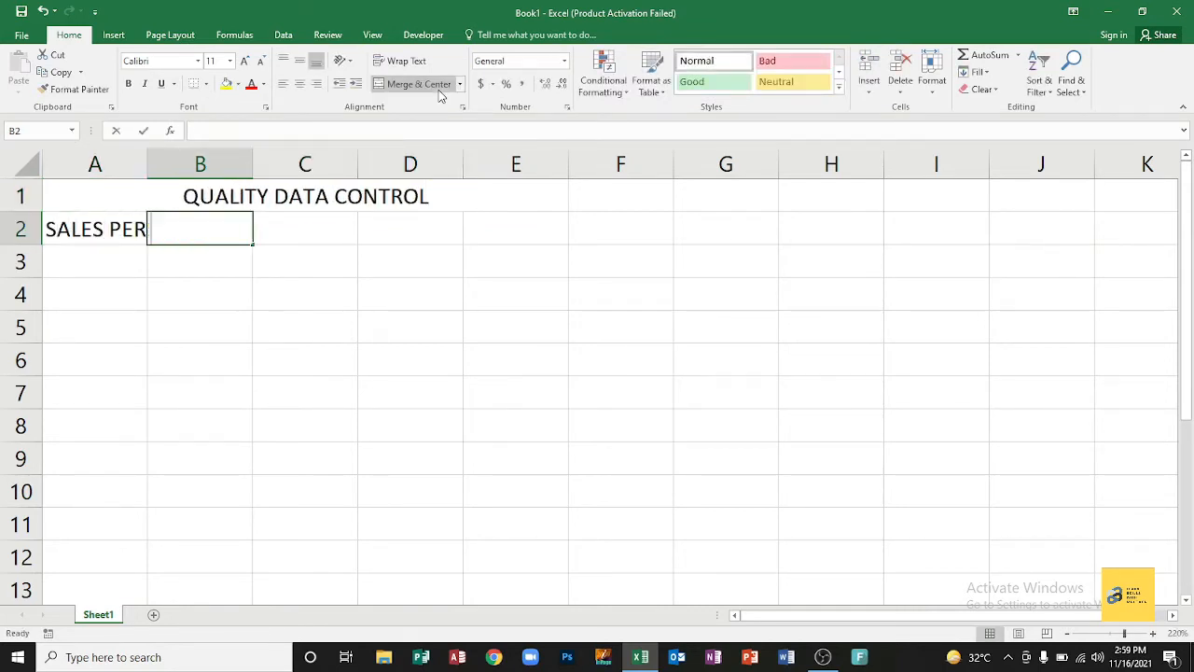
pyautogui.write('ITEM')
pyautogui.press('Tab')
# Step: Enter the headers COST PRICE, SALE PRICE and TYPE in cells C2, D2 and E2
pyautogui.write('CO')
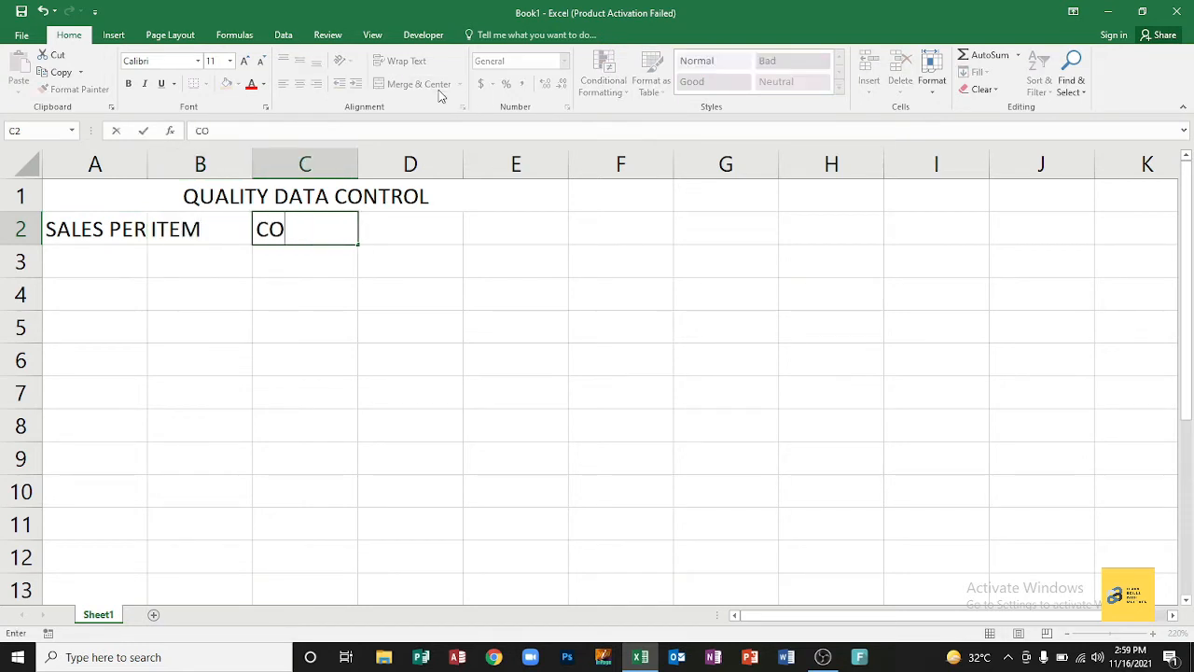
pyautogui.write('ST')
pyautogui.press('Tab')
pyautogui.hotkey('shift', 'Tab')
pyautogui.write('COST PRICE')
pyautogui.press('Tab')
pyautogui.write('SA')
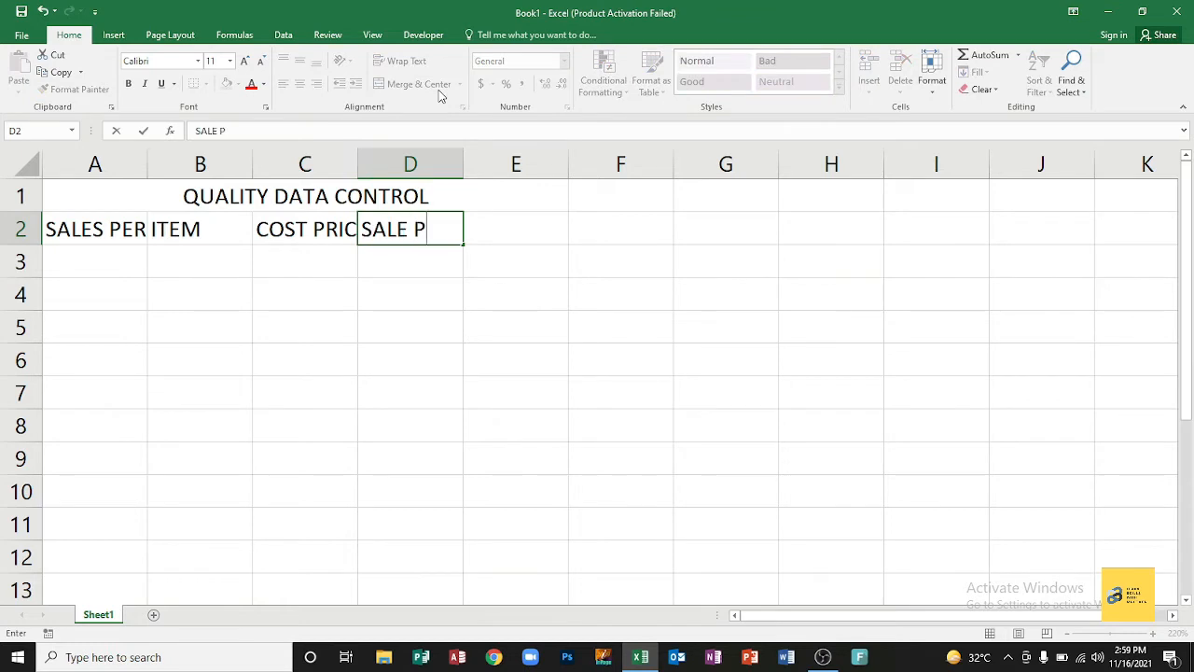
pyautogui.write('LE PRICE')
pyautogui.press('Tab')
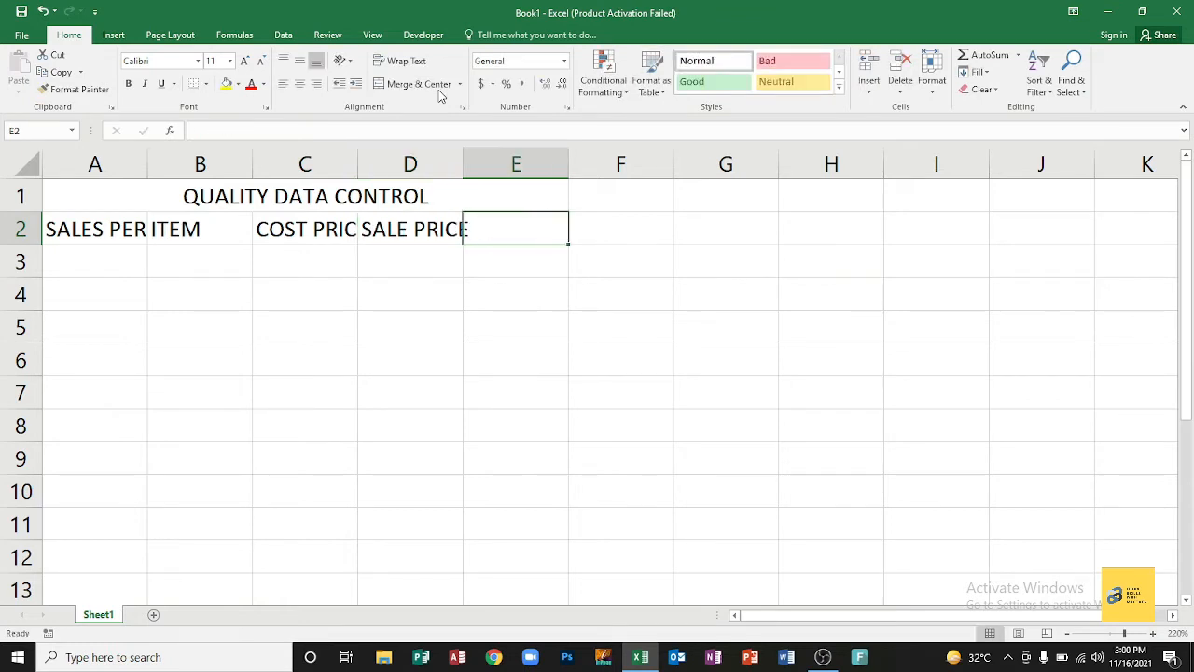
pyautogui.write('TYPE')
pyautogui.press('Return')
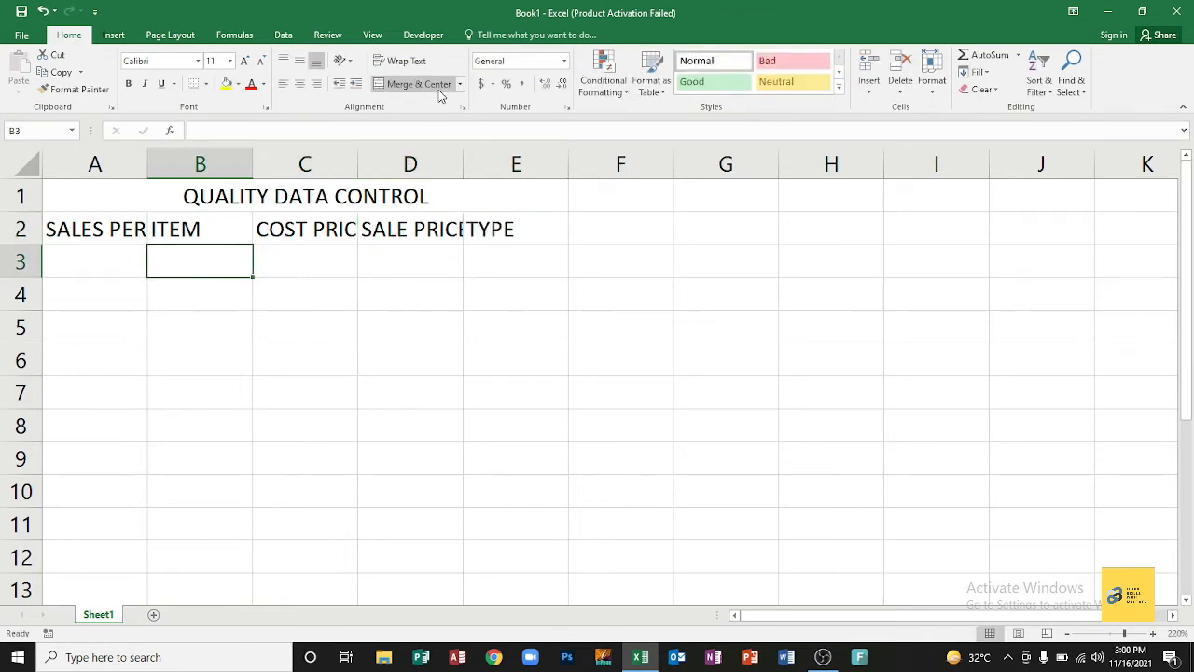
# Step: Widen columns A, C, D and E so that their headers fit
pyautogui.doubleClick(146, 165)
pyautogui.moveTo(408, 164); pyautogui.dragTo(459, 164)
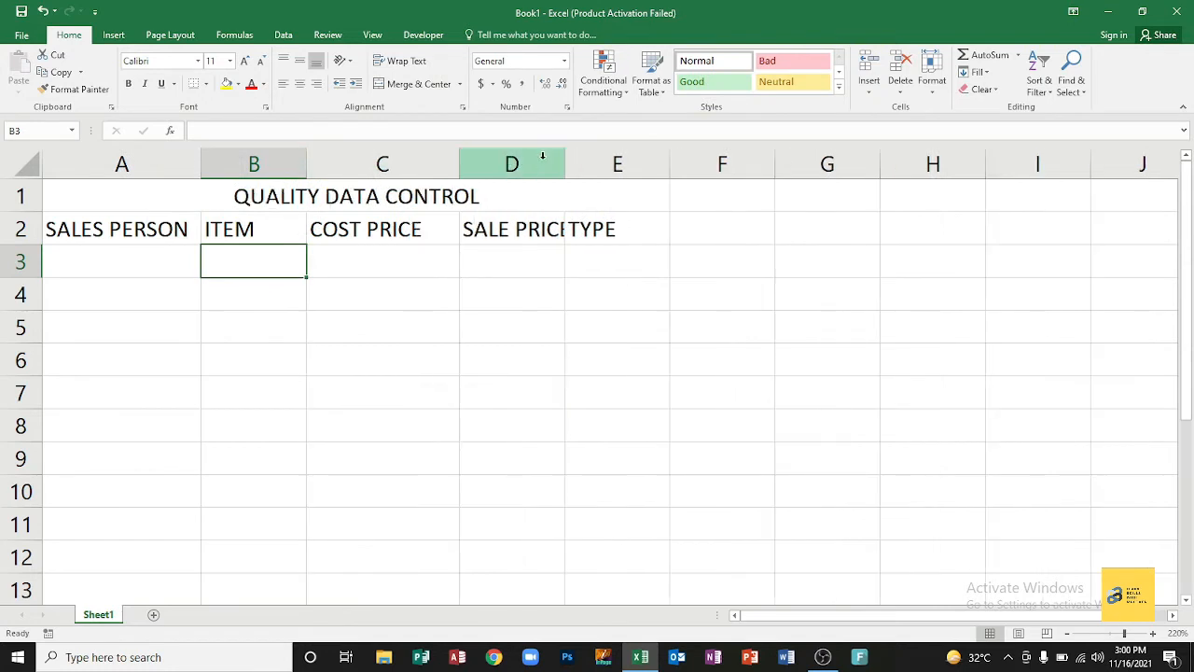
pyautogui.moveTo(565, 164); pyautogui.dragTo(597, 164)
pyautogui.moveTo(707, 152); pyautogui.dragTo(723, 159)
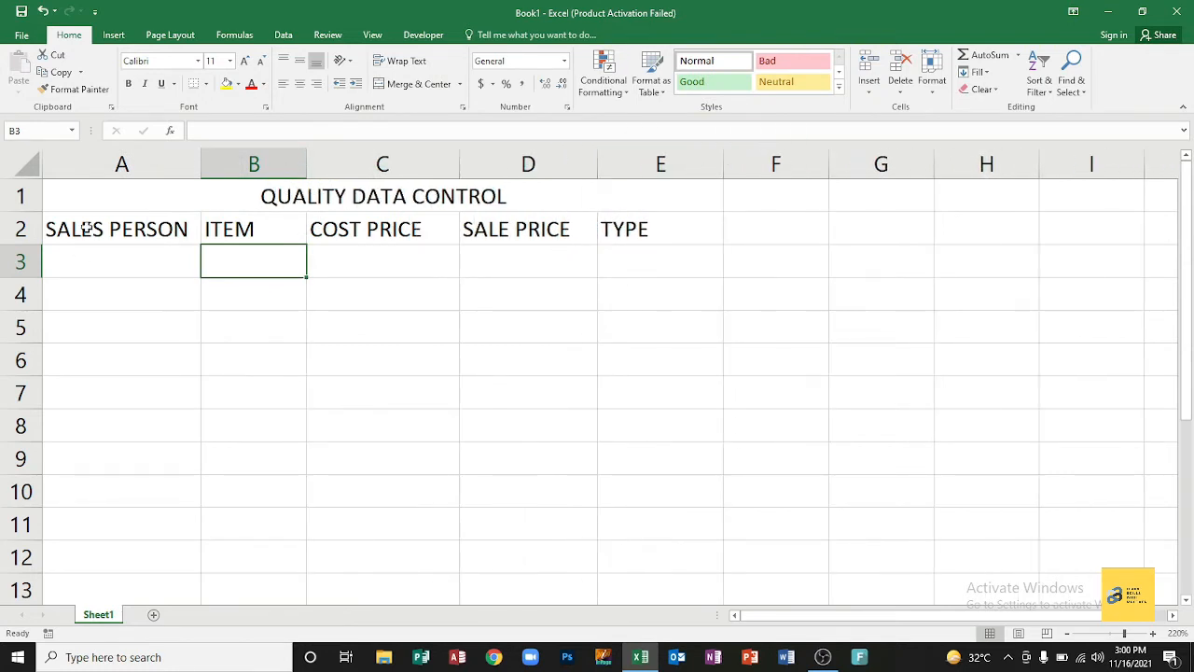
# Step: Apply all borders to A2:E9 and center the cell contents
pyautogui.moveTo(85, 228)
pyautogui.mouseDown()
pyautogui.moveTo(464, 224)
pyautogui.moveTo(619, 446)
pyautogui.mouseUp()
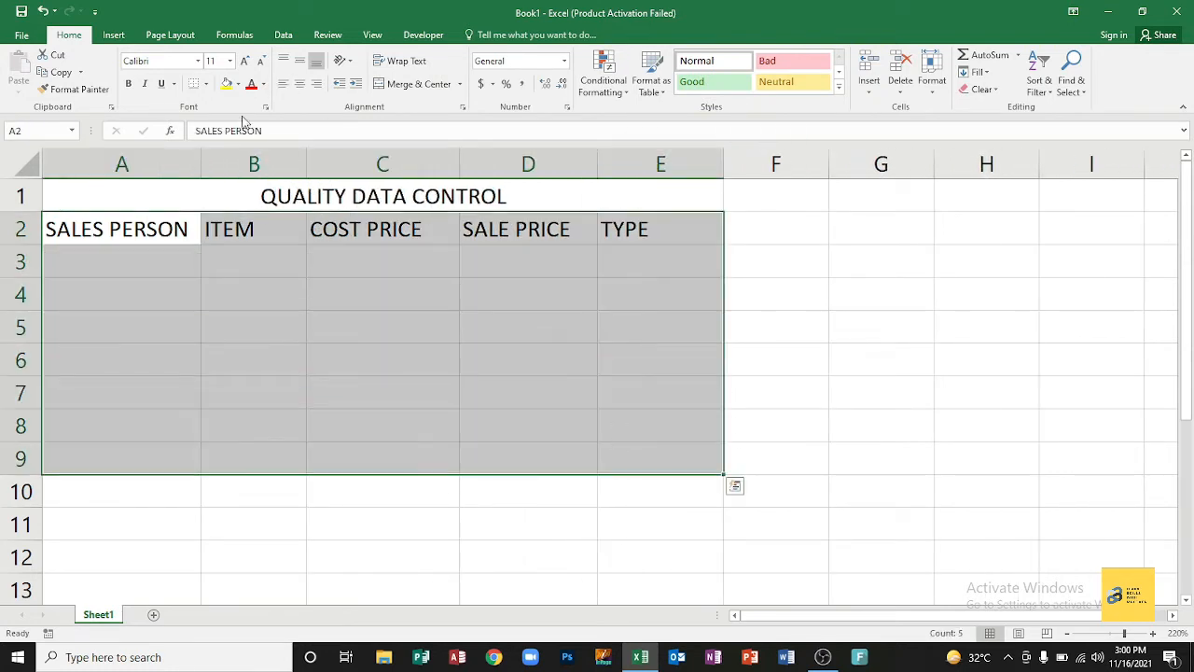
pyautogui.click(205, 83)
pyautogui.click(232, 216)
pyautogui.click(301, 84)
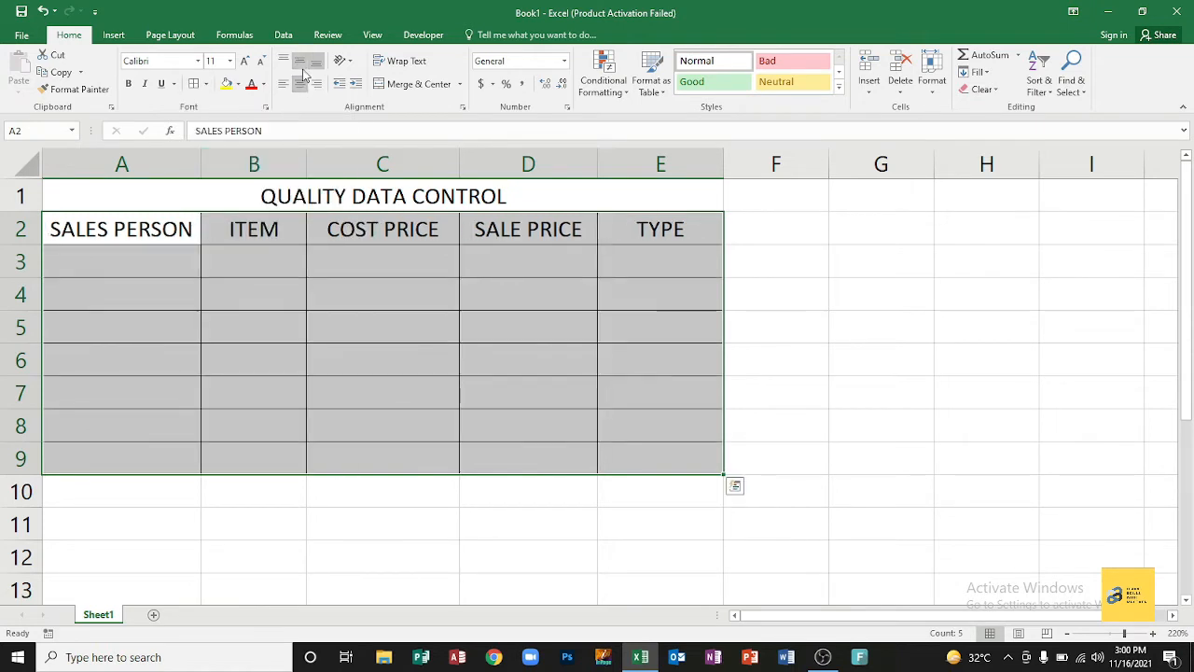
pyautogui.click(121, 327)
# Step: Enter the first five salespeople's names in A3:A7
pyautogui.click(139, 263)
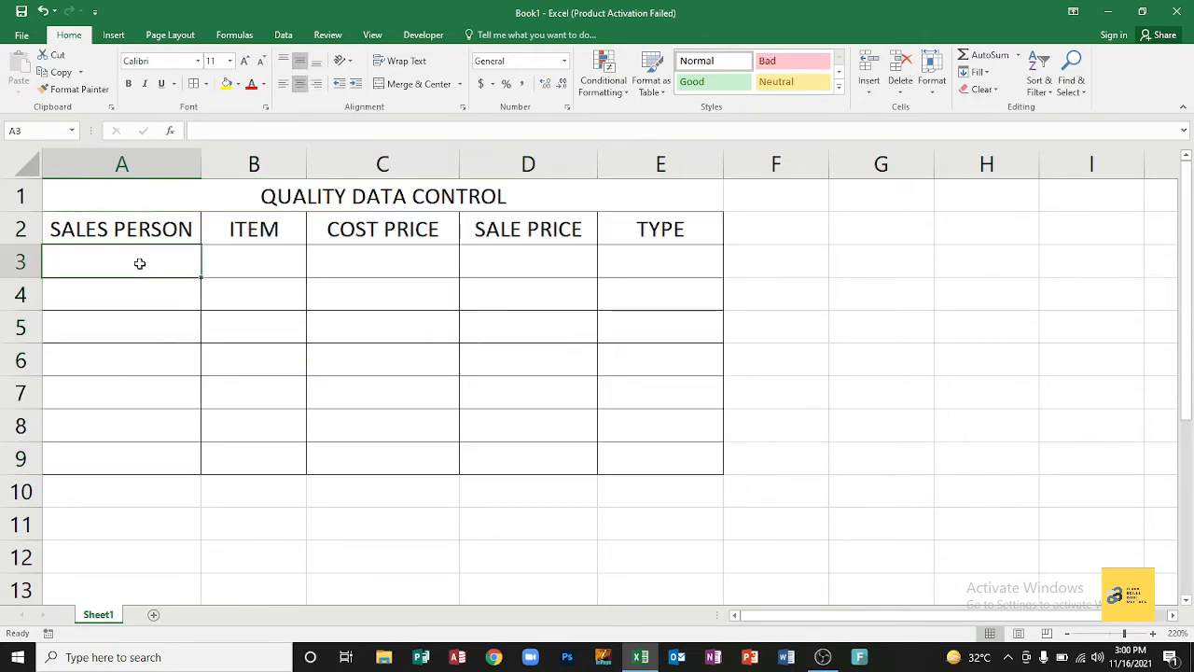
pyautogui.write('HAMZA')
pyautogui.press('Return')
pyautogui.write('ALI')
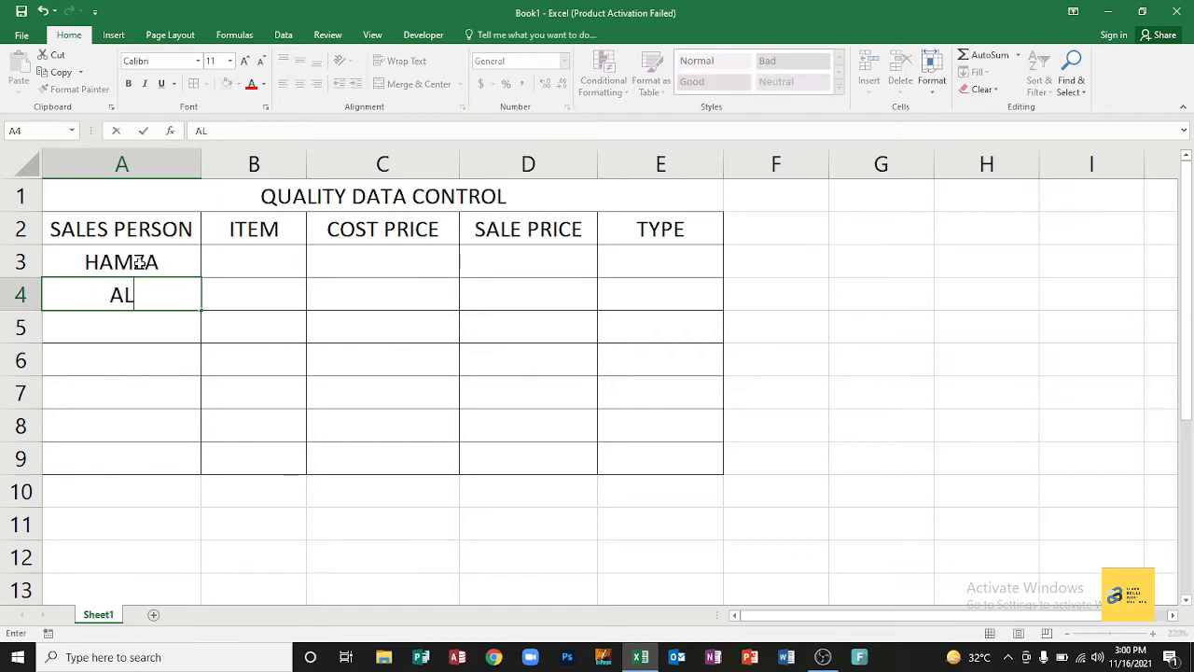
pyautogui.press('Return')
pyautogui.write('KHAN')
pyautogui.press('Return')
pyautogui.write('ABBAS')
pyautogui.press('Return')
pyautogui.write('SALMAN')
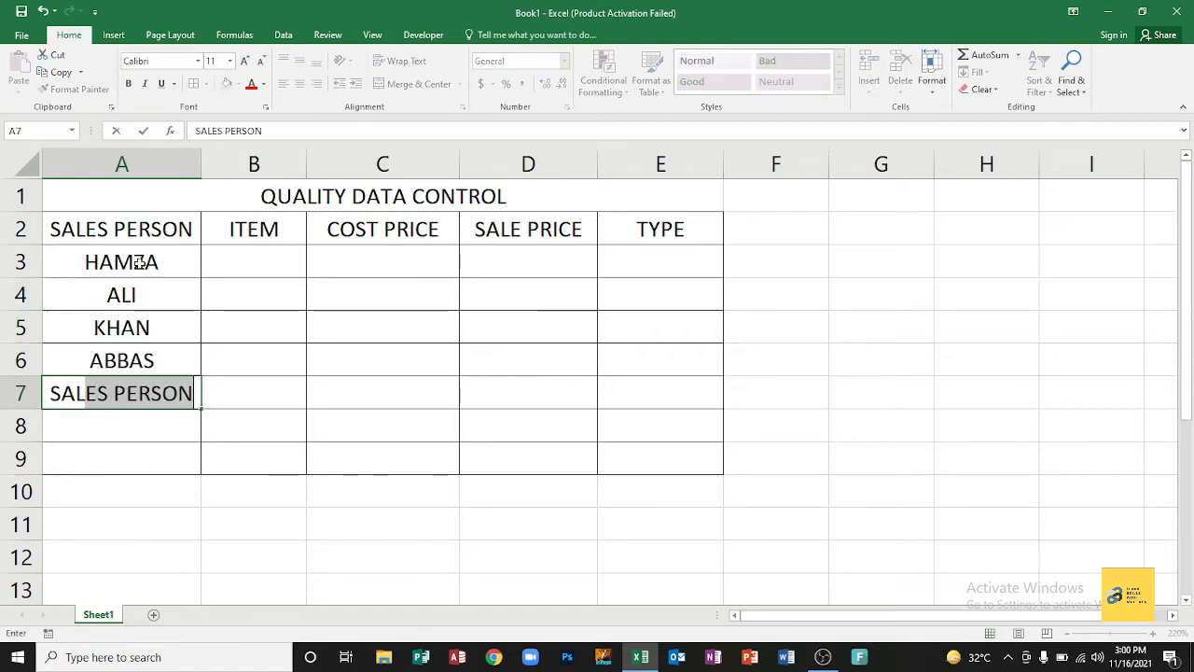
# Step: Enter the last two salespeople's names in A8 and A9
pyautogui.press('Return')
pyautogui.write('FARHNA')
pyautogui.press('BackSpace')
pyautogui.press('BackSpace')
pyautogui.write('AN')
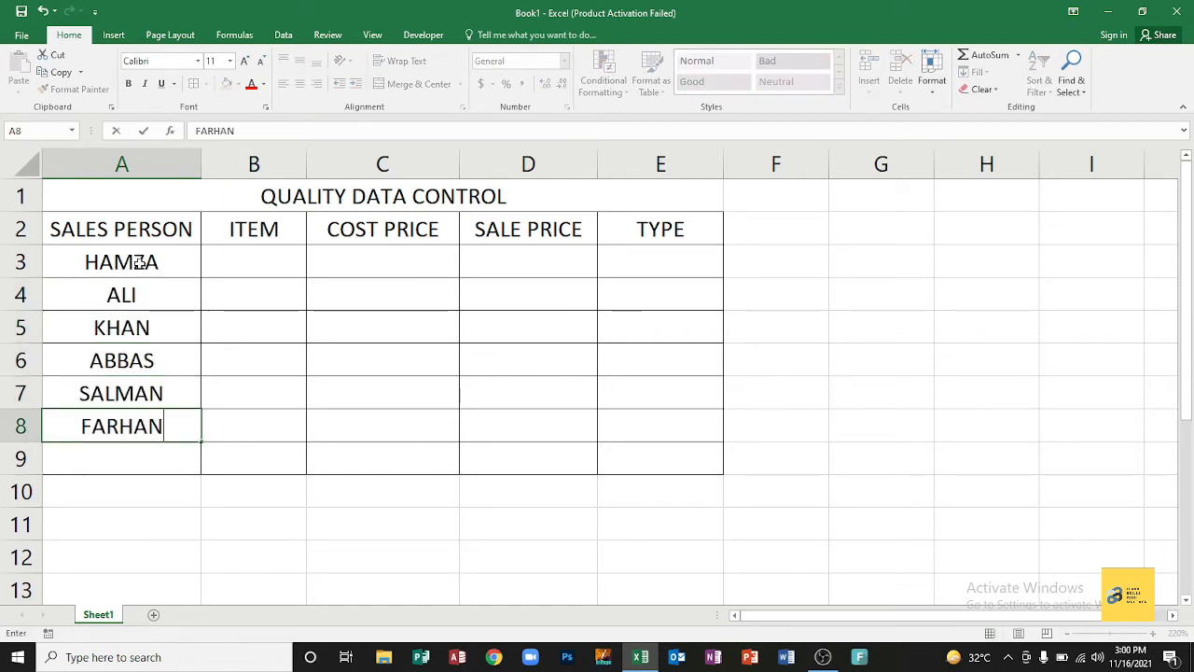
pyautogui.press('Return')
pyautogui.write('ABID')
pyautogui.press('Tab')
# Step: Enter the items MOUSE in B3 and KEYBOARD in B4
pyautogui.press('Up')
pyautogui.press('Up')
pyautogui.press('Up')
pyautogui.press('Up')
pyautogui.press('Up')
pyautogui.press('Up')
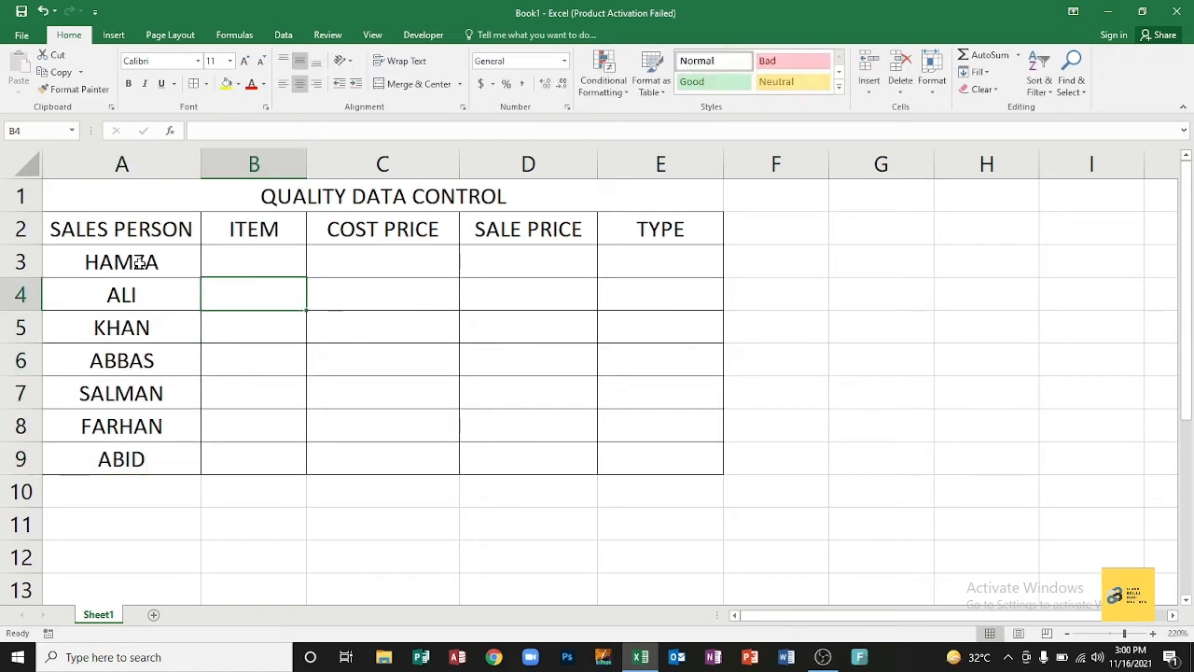
pyautogui.write('MOUSE')
pyautogui.press('Return')
pyautogui.write('KEYB')
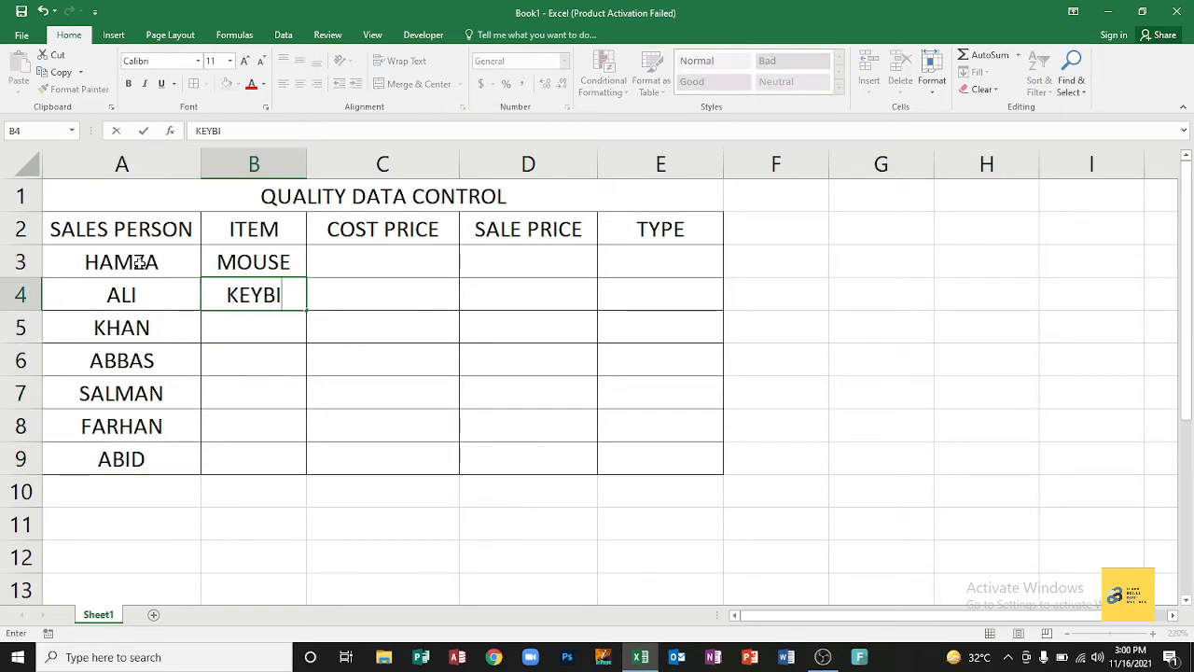
pyautogui.write('OARD')
pyautogui.press('Return')
# Step: Fill B5:B9 with LCD, CPU, RAM, DVD and CD, and widen column B to fit the items
pyautogui.write('LCD')
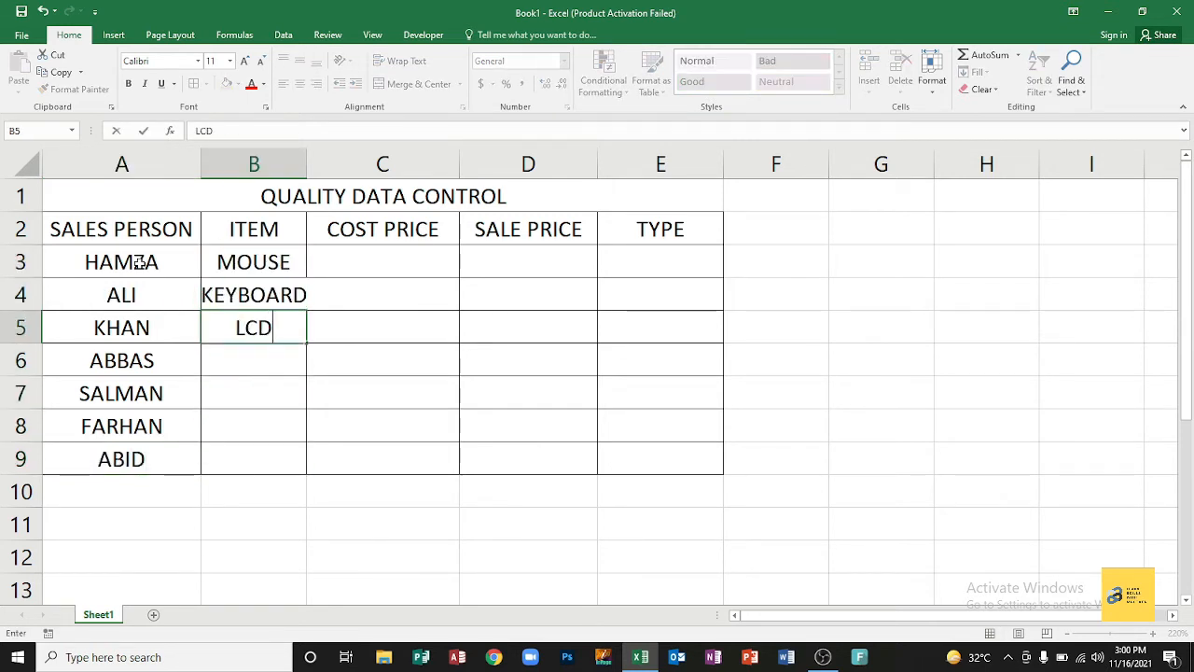
pyautogui.press('Return')
pyautogui.write('CPU')
pyautogui.press('Return')
pyautogui.write('RAM')
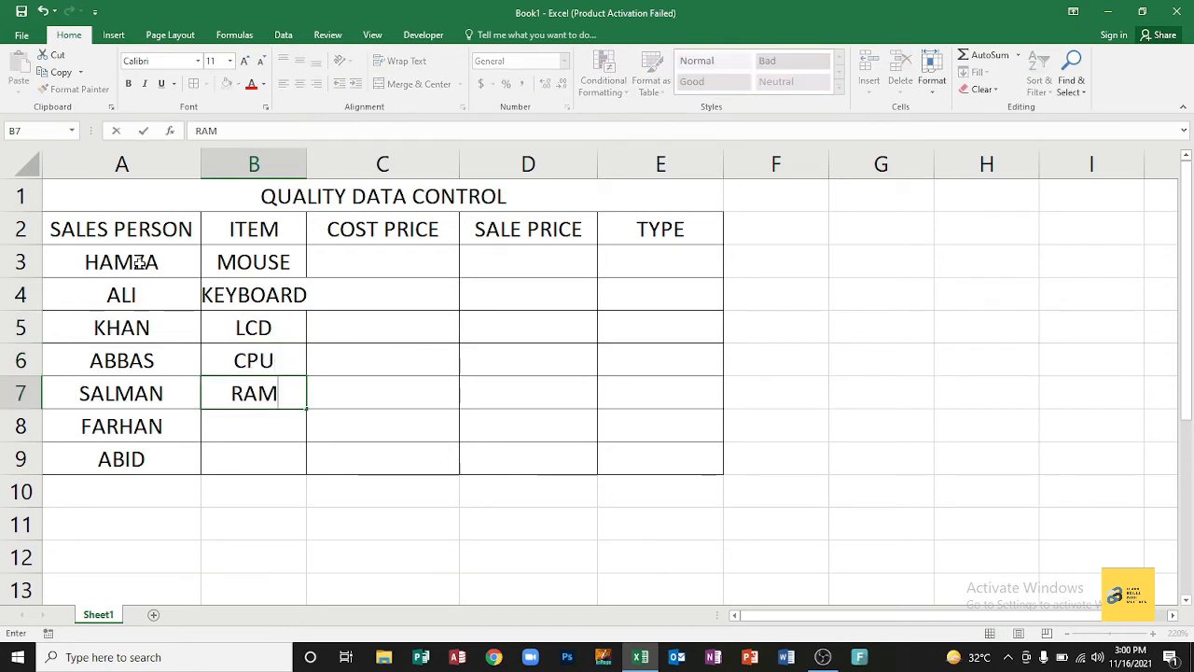
pyautogui.press('Return')
pyautogui.write('DVD')
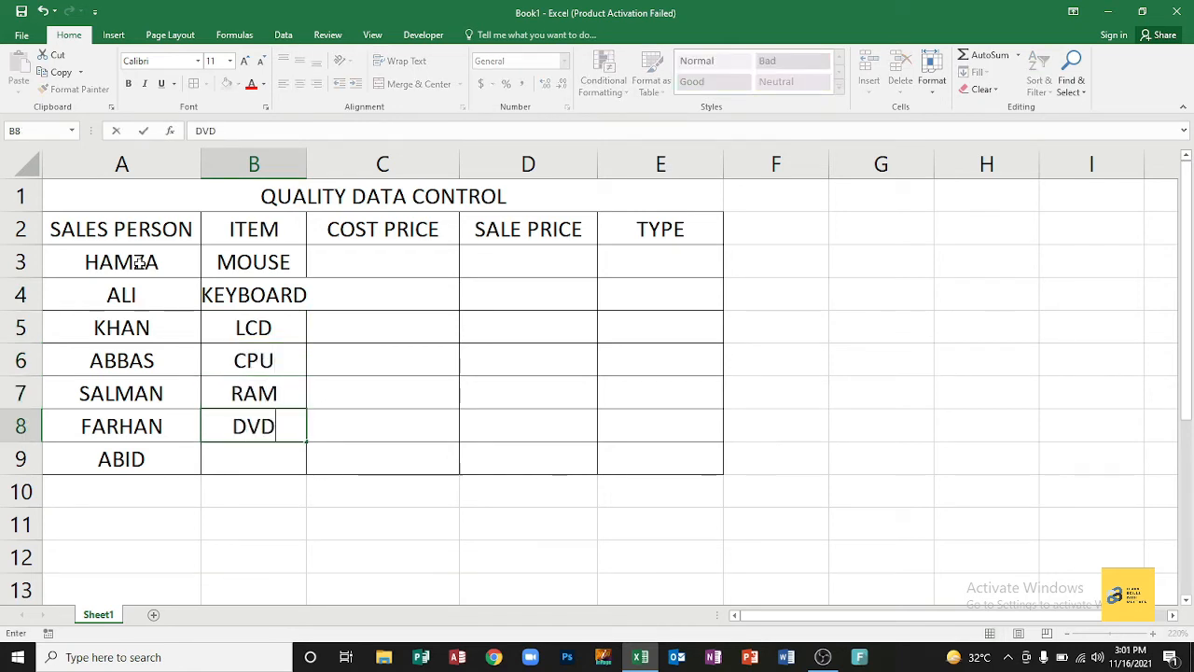
pyautogui.press('Return')
pyautogui.write('CD')
pyautogui.click(383, 491)
pyautogui.click(382, 392)
pyautogui.moveTo(306, 167); pyautogui.dragTo(376, 166)
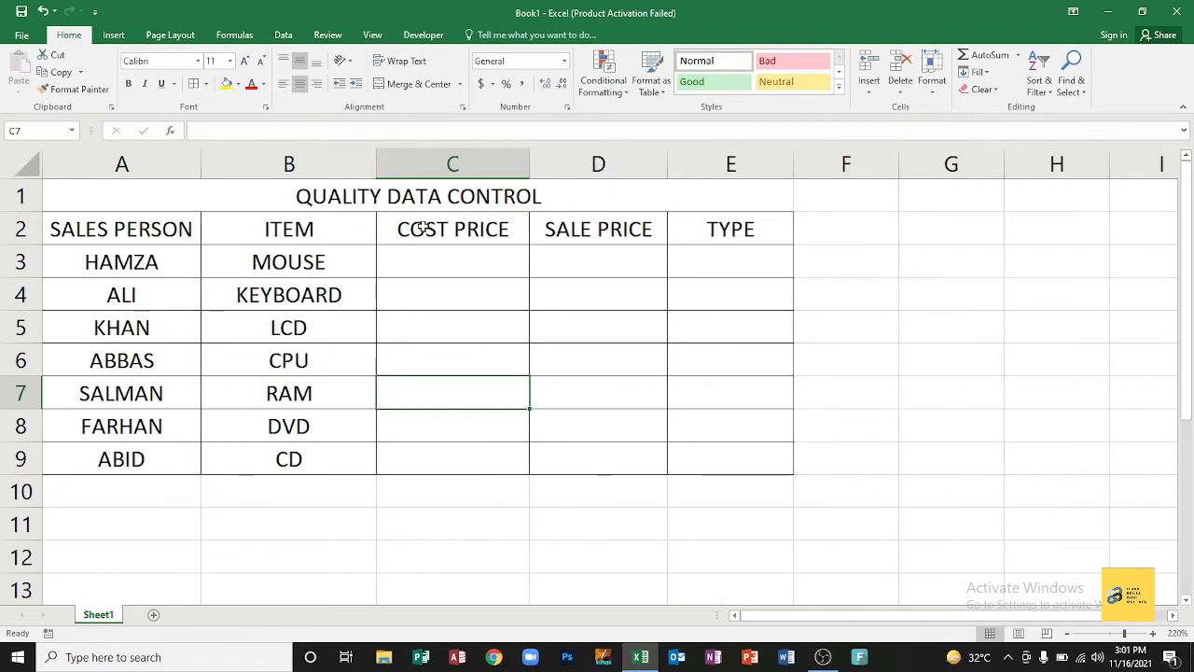
# Step: Enter a cost price of 150 and a sale price of 180 for MOUSE in row 3
pyautogui.press('Up')
pyautogui.press('Up')
pyautogui.press('Up')
pyautogui.press('Up')
pyautogui.write('150')
pyautogui.click(632, 250)
pyautogui.write('180')
pyautogui.press('Tab')
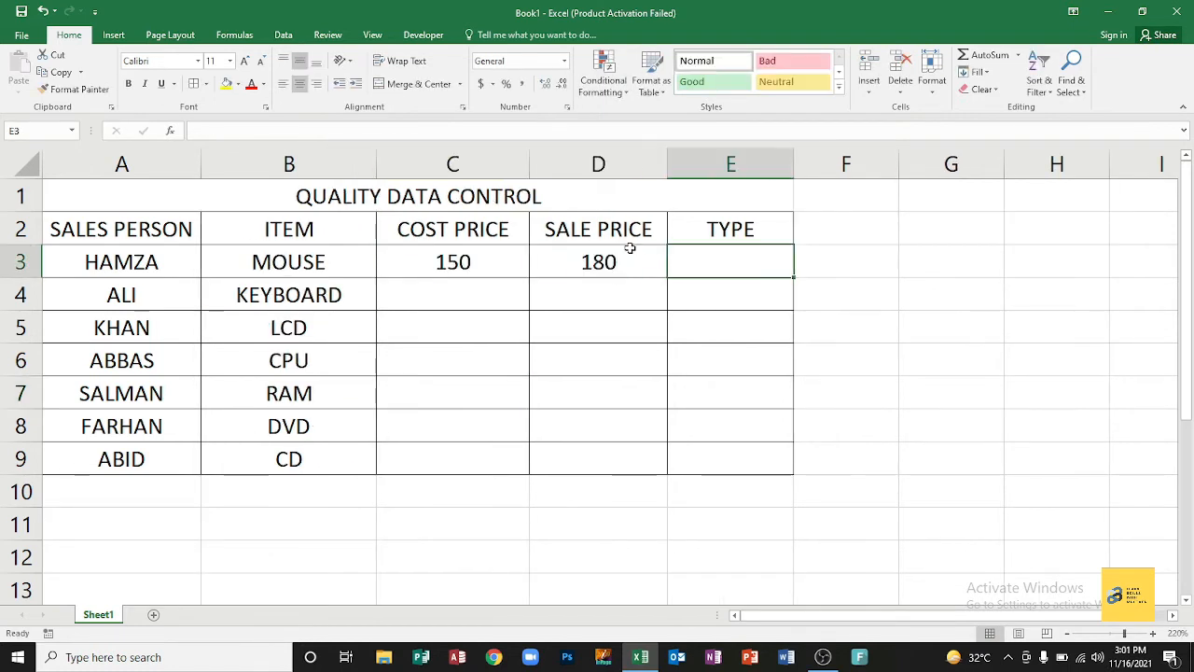
# Step: Enter CHINA as the type for MOUSE, KEYBOARD and CPU in E3, E4 and E6
pyautogui.write('CHINA')
pyautogui.press('Return')
pyautogui.write('C')
pyautogui.press('Return')
pyautogui.press('Return')
pyautogui.write('CHINA')
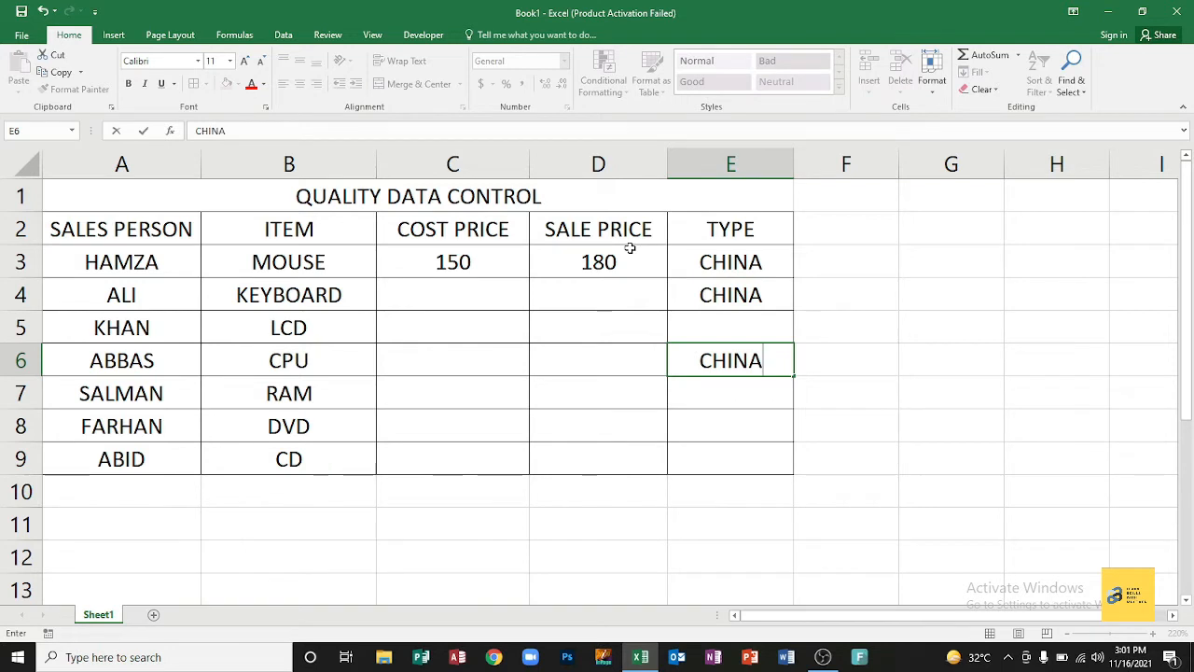
# Step: Enter JAPAN as the type in E5 and E7, and CHINA in E8 and E9
pyautogui.press('Up')
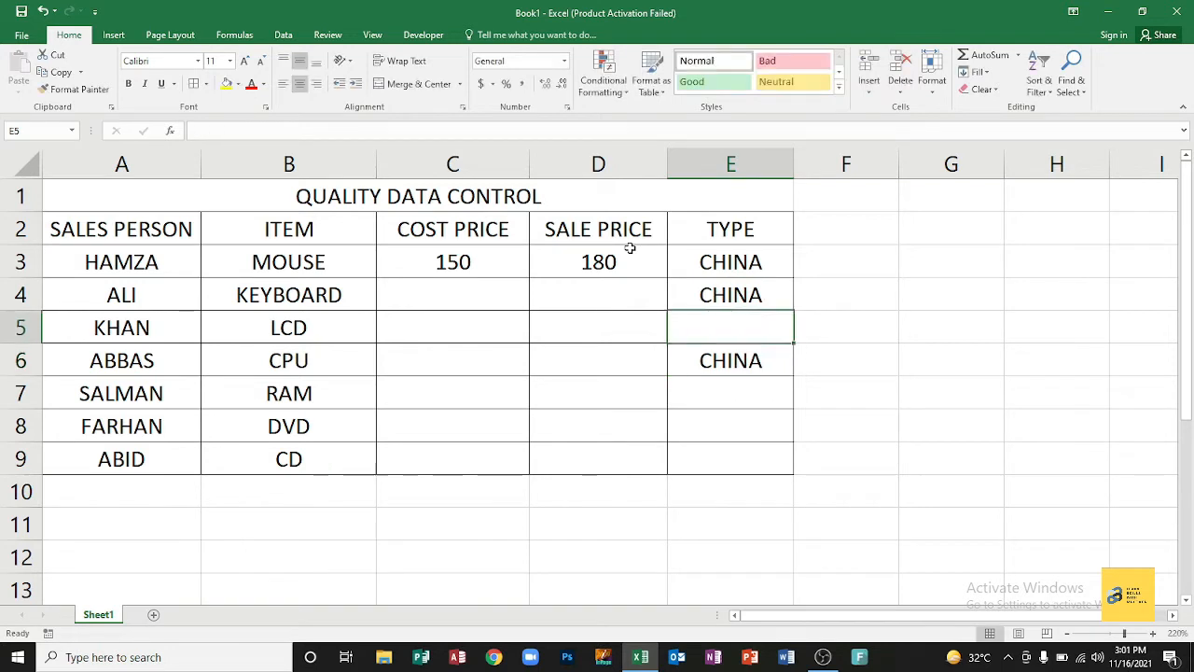
pyautogui.write('JAPAN')
pyautogui.press('Return')
pyautogui.press('Return')
pyautogui.write('JAP')
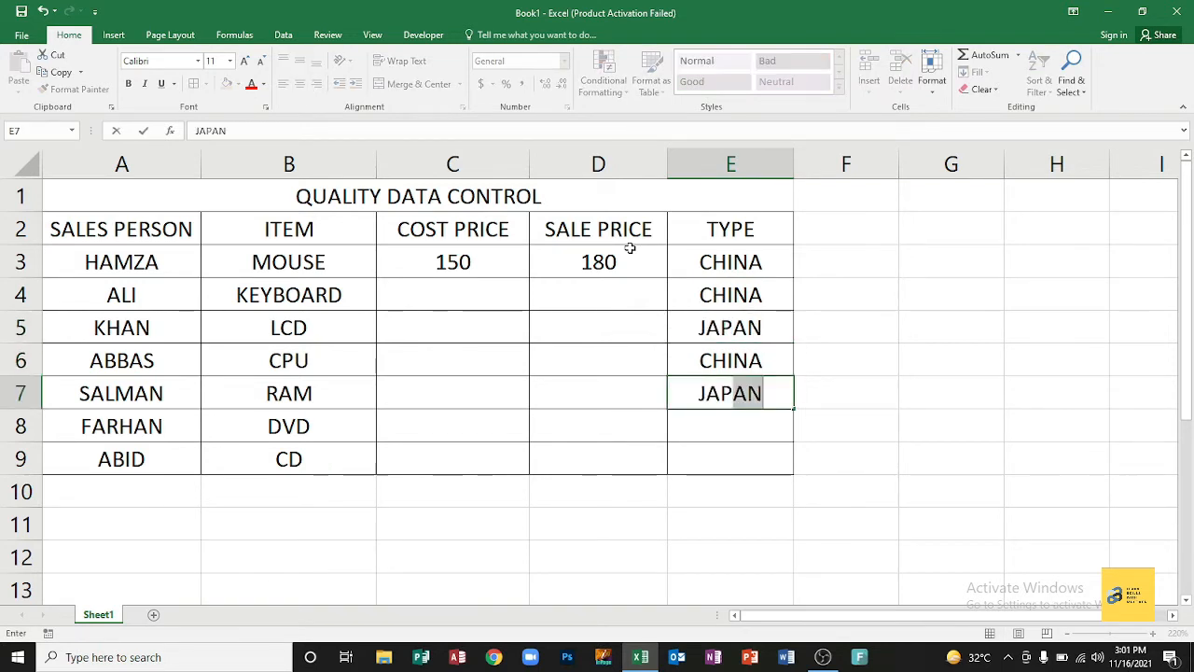
pyautogui.press('Return')
pyautogui.write('CHINA')
pyautogui.press('Return')
pyautogui.write('CHINA')
pyautogui.press('Return')
# Step: Enter a cost price of 350 and a sale price of 500 for KEYBOARD in row 4
pyautogui.press('Left')
pyautogui.press('Up')
pyautogui.press('Up')
pyautogui.press('Up')
pyautogui.press('Up')
pyautogui.press('Up')
pyautogui.press('Up')
pyautogui.press('Left')
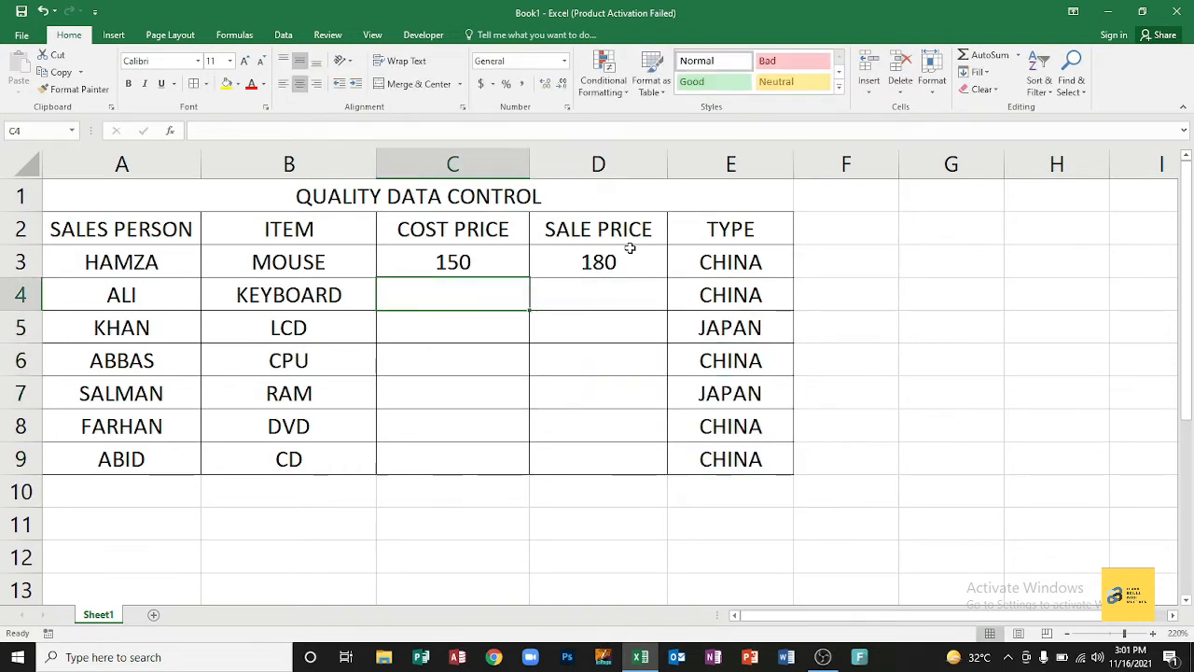
pyautogui.write('350')
pyautogui.press('Tab')
pyautogui.write('500')
pyautogui.press('Return')
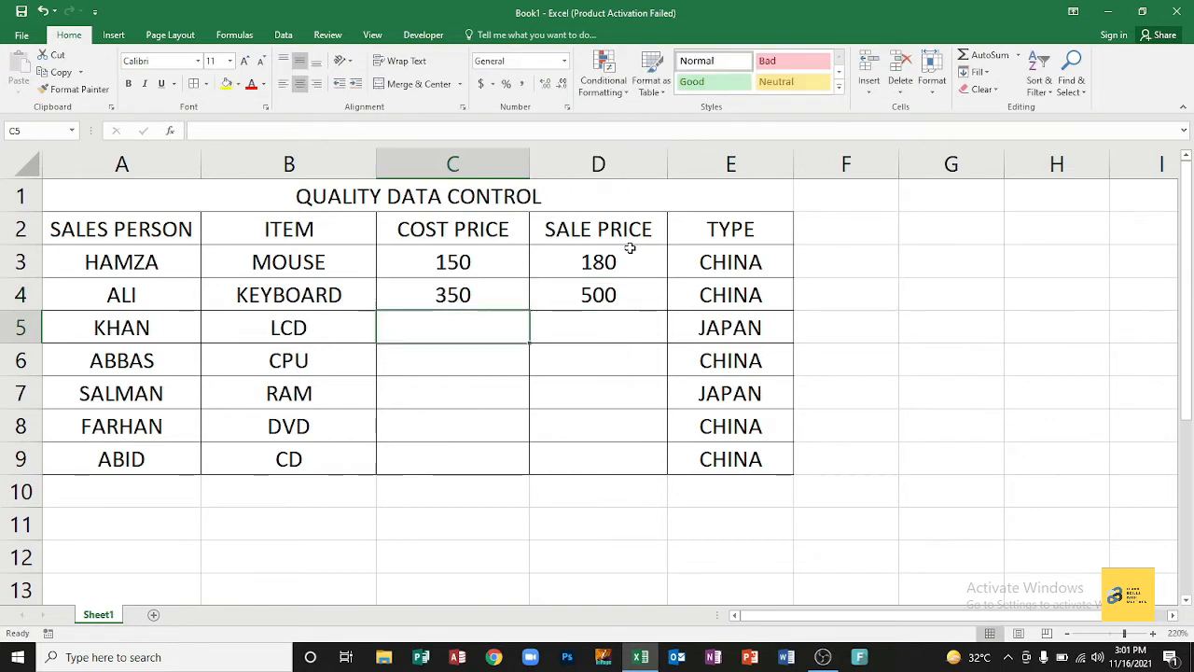
# Step: Enter cost and sale prices of 3300 and 3500 for LCD, and 6500 and 8000 for CPU
pyautogui.write('3300')
pyautogui.press('Tab')
pyautogui.write('3500')
pyautogui.press('Return')
pyautogui.write('6')
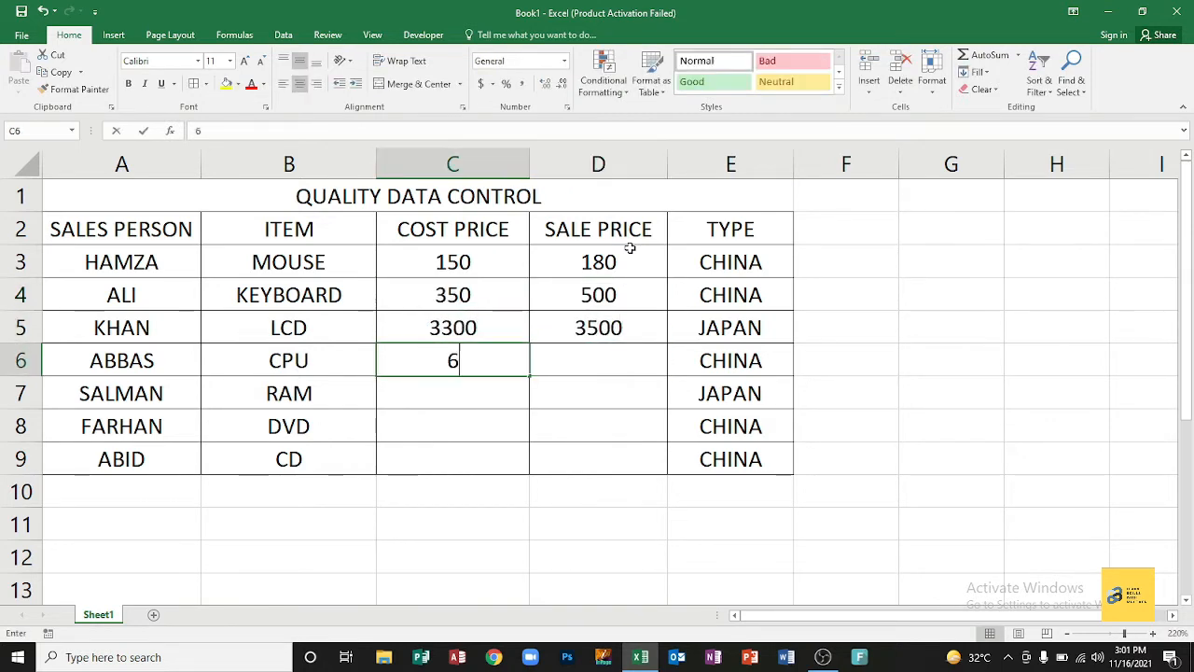
pyautogui.write('500')
pyautogui.press('Tab')
pyautogui.write('8000')
pyautogui.press('Return')
# Step: Enter cost and sale prices of 700 and 750 for RAM, and 300 and 400 for DVD
pyautogui.write('75')
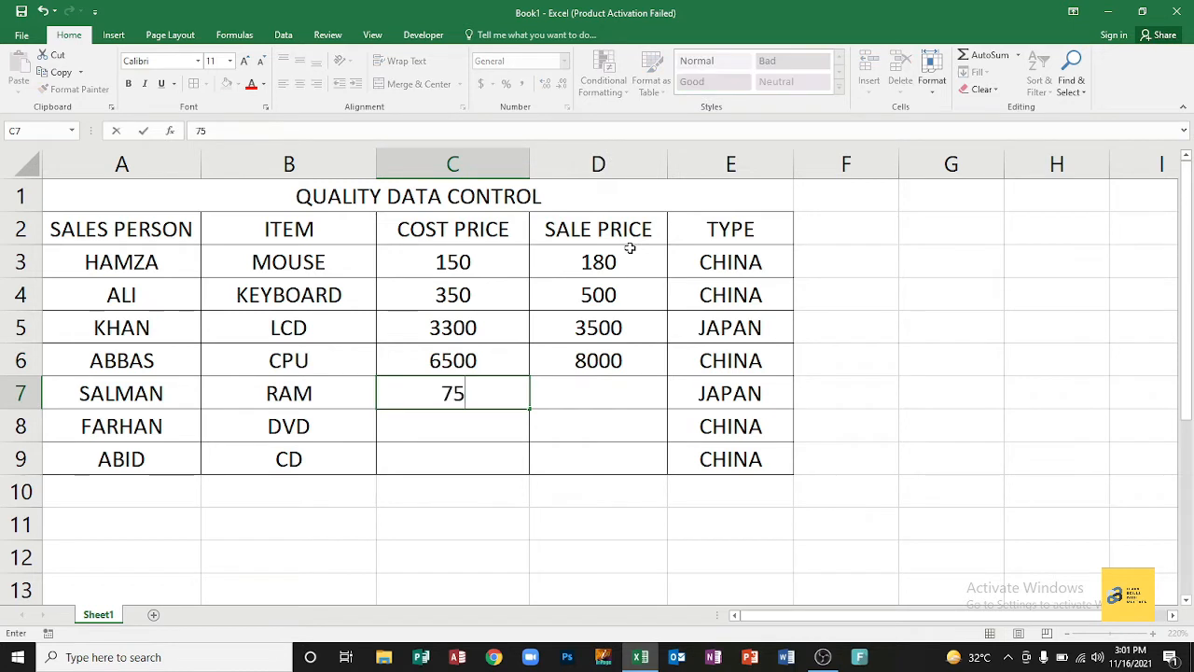
pyautogui.write('00')
pyautogui.press('Tab')
pyautogui.write('750')
pyautogui.press('Return')
pyautogui.write('300')
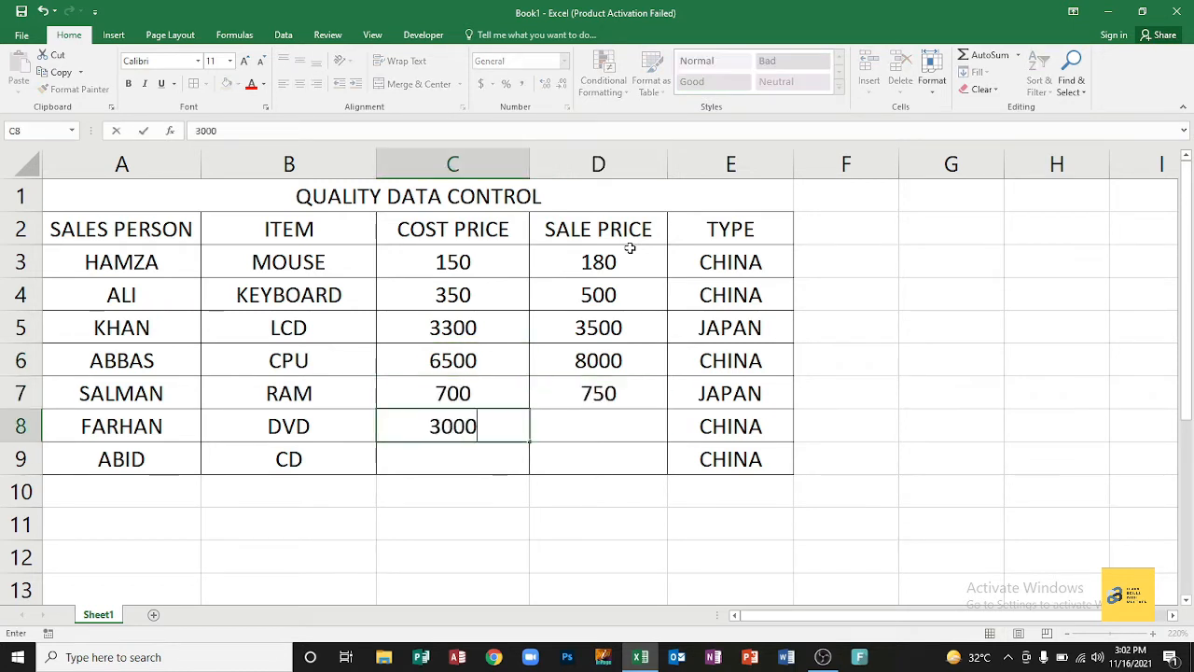
pyautogui.press('Tab')
pyautogui.write('400')
pyautogui.press('Return')
# Step: Enter a cost price of 40 and a sale price of 70 for CD in row 9
pyautogui.write('40')
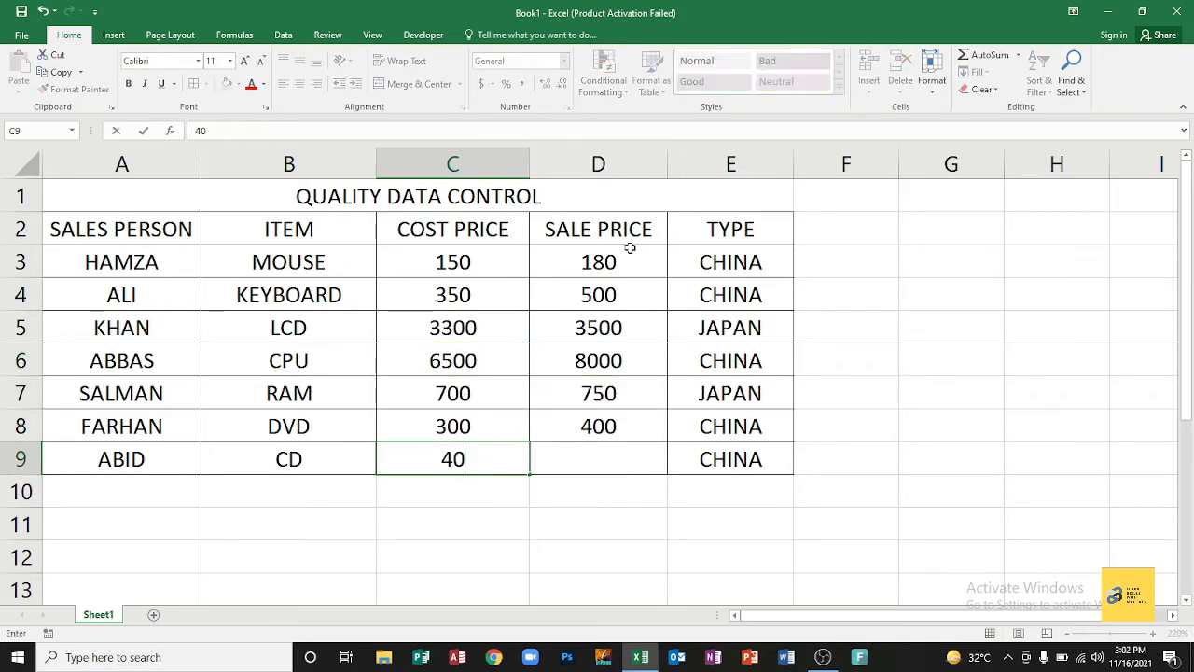
pyautogui.press('Tab')
pyautogui.write('70')
pyautogui.press('Return')
# Step: Apply all borders to the range A11:B15 beneath the sales table
pyautogui.press('Down')
pyautogui.press('Down')
pyautogui.press('Left')
pyautogui.press('Left')
pyautogui.press('Up')
pyautogui.scroll(-1, 630, 248)
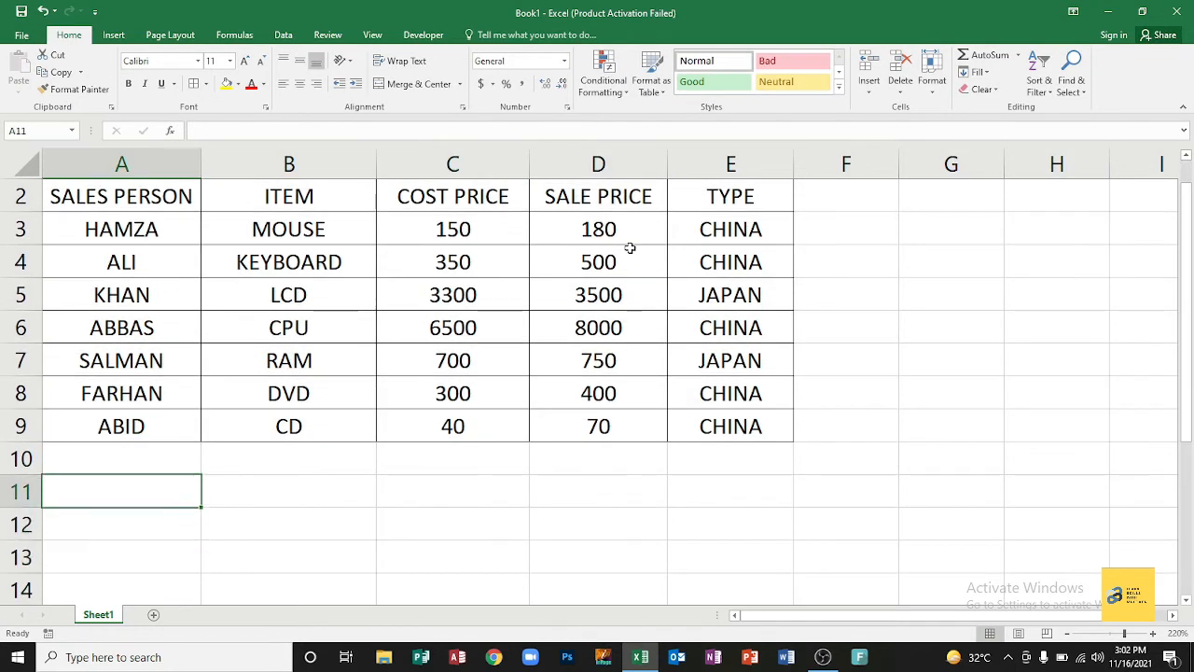
pyautogui.hotkey('shift', 'Down')
pyautogui.hotkey('shift', 'Down')
pyautogui.hotkey('shift', 'Down')
pyautogui.hotkey('shift', 'Down')
pyautogui.hotkey('shift', 'Right')
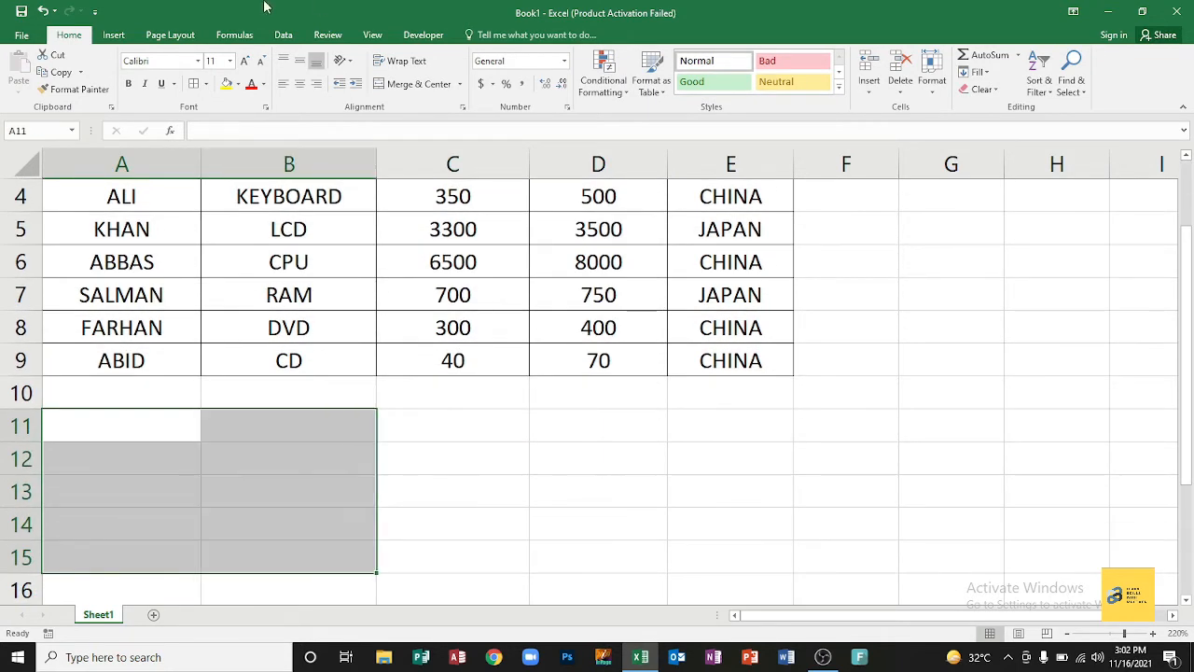
pyautogui.click(194, 83)
# Step: Copy the LCD item from B5 into A11 as the first label of the lower block
pyautogui.click(128, 427)
pyautogui.scroll(1, 186, 272)
pyautogui.click(298, 290)
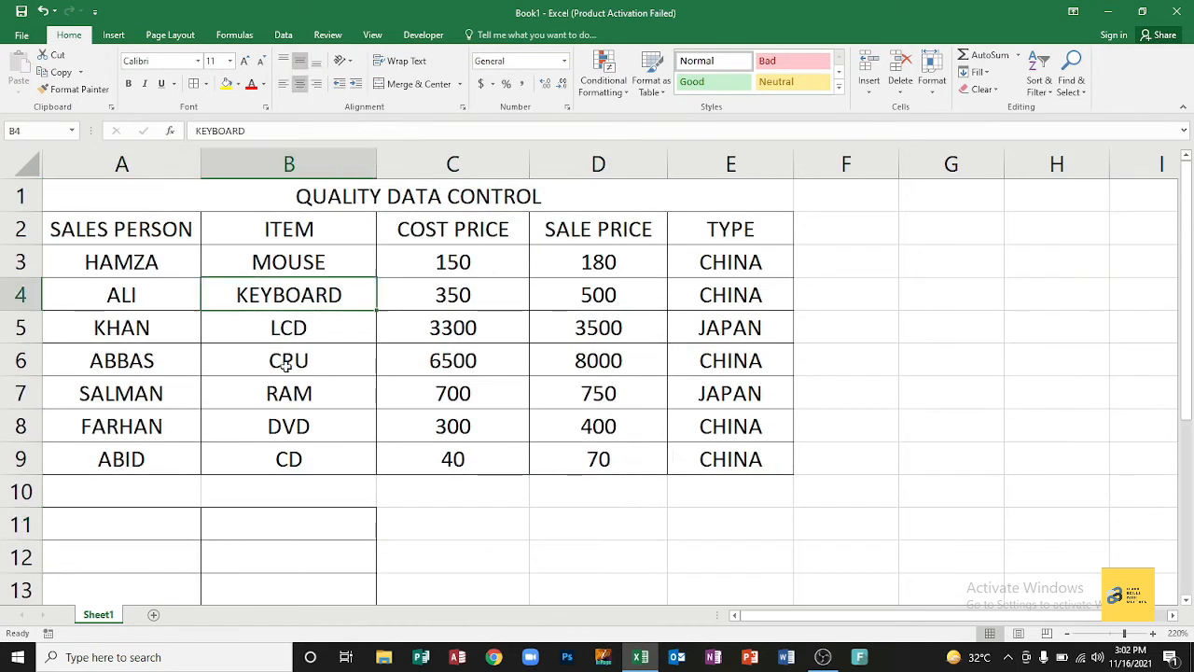
pyautogui.click(288, 322)
pyautogui.hotkey('ctrl', 'c')
pyautogui.click(168, 523)
pyautogui.hotkey('ctrl', 'v')
# Step: Copy the sales person's name from A6 into A12
pyautogui.scroll(-1, 145, 486)
pyautogui.click(131, 250)
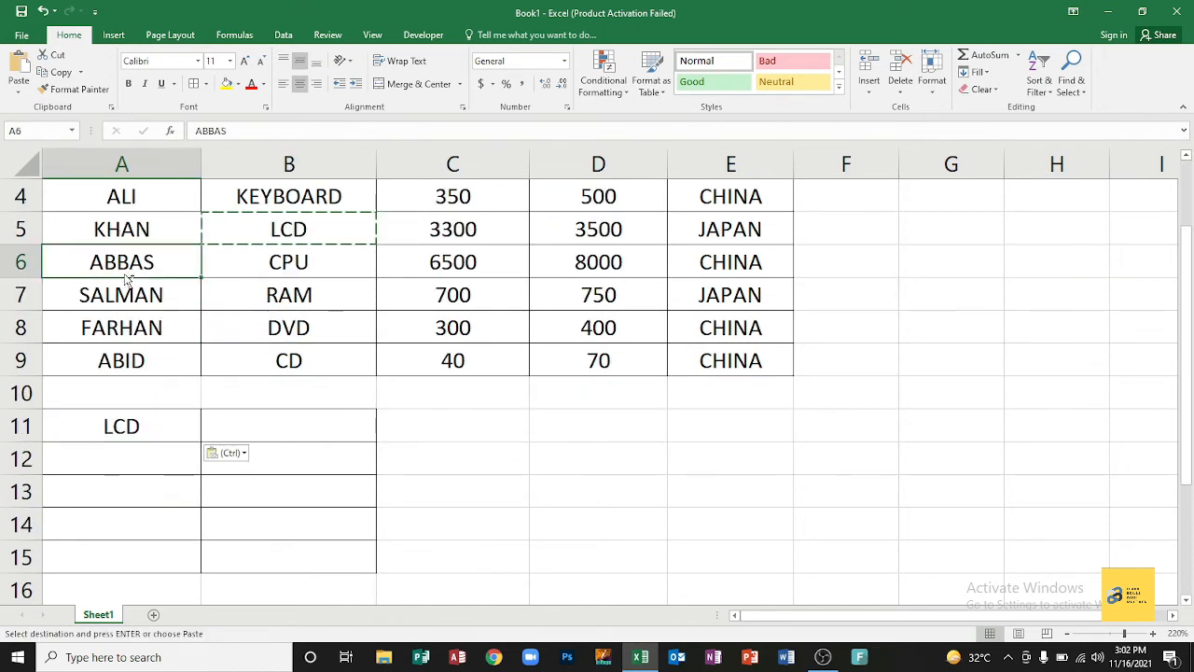
pyautogui.hotkey('ctrl', 'c')
pyautogui.click(131, 457)
pyautogui.hotkey('ctrl', 'v')
# Step: Enter the labels >1000 in A13 and <1000 in A14
pyautogui.click(139, 494)
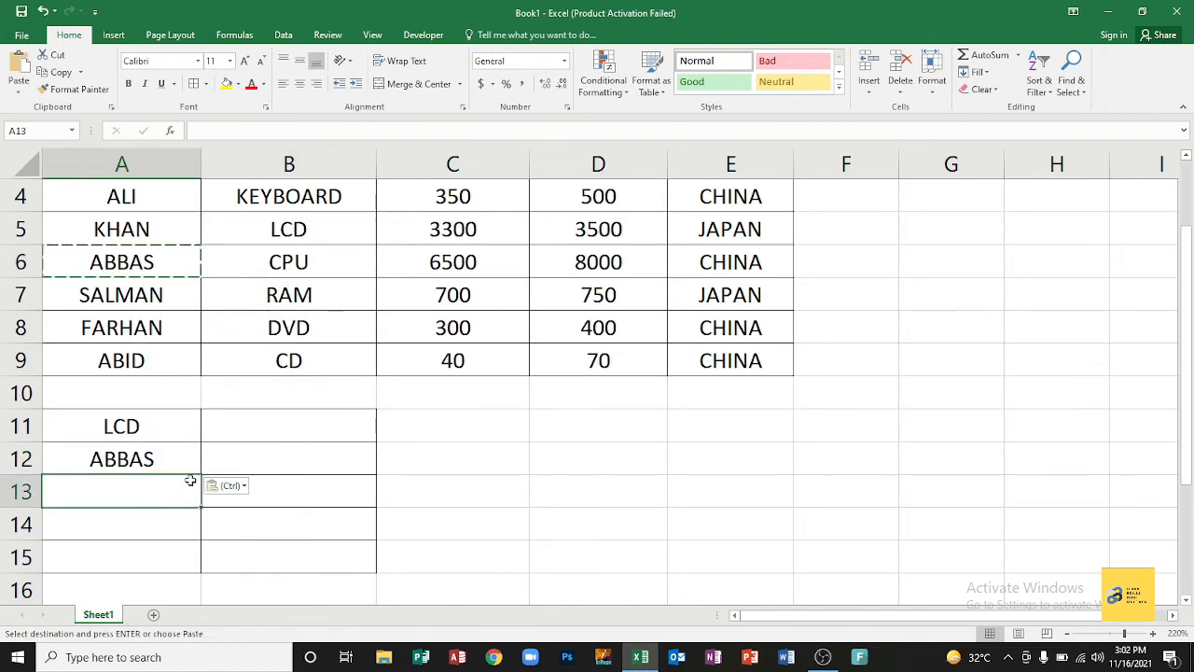
pyautogui.press('Escape')
pyautogui.write('>1000')
pyautogui.press('Return')
pyautogui.write('<1000')
pyautogui.press('Return')
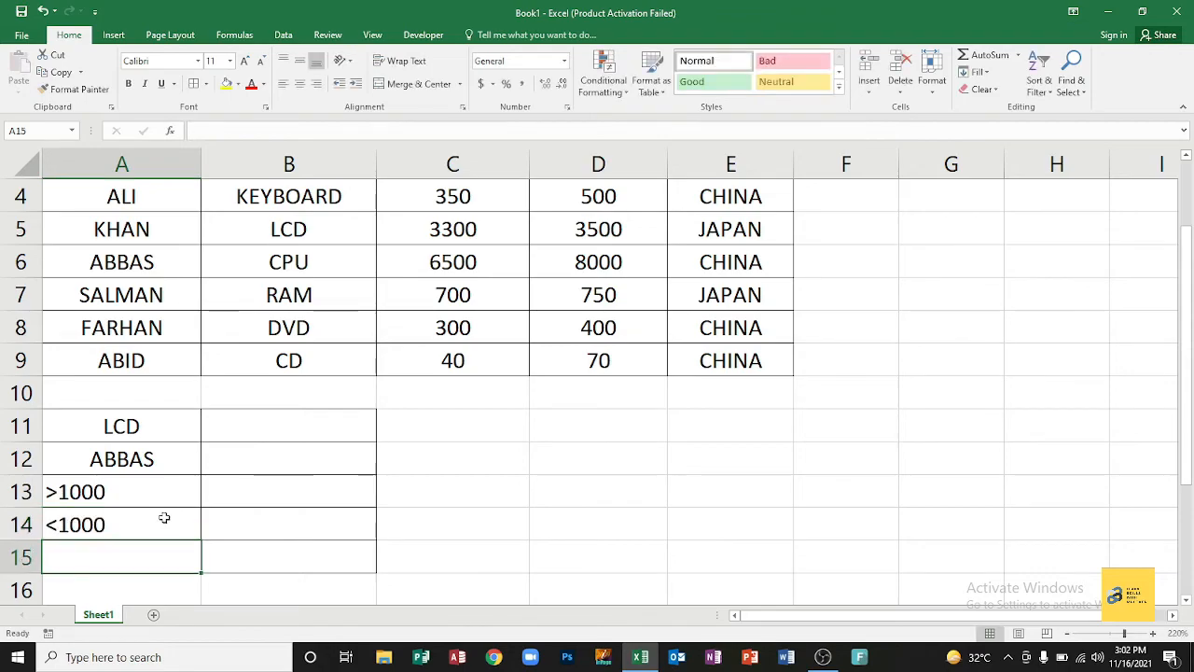
# Step: Copy the CHINA type from E4 into A15 as the last label of the lower block
pyautogui.scroll(1, 315, 583)
pyautogui.click(765, 257)
pyautogui.press('Down')
pyautogui.press('Down')
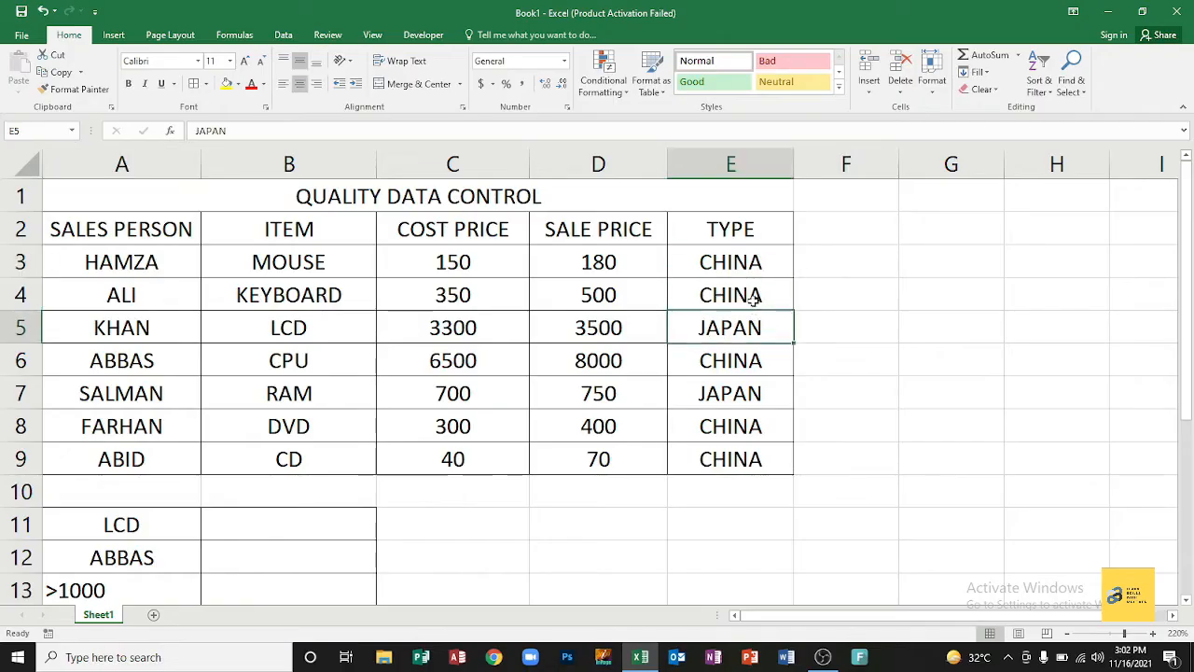
pyautogui.click(766, 297)
pyautogui.hotkey('ctrl', 'c')
pyautogui.scroll(-3, 280, 373)
pyautogui.click(127, 353)
pyautogui.hotkey('ctrl', 'v')
# Step: Center the contents of A11:B15 horizontally
pyautogui.moveTo(107, 231); pyautogui.dragTo(289, 359)
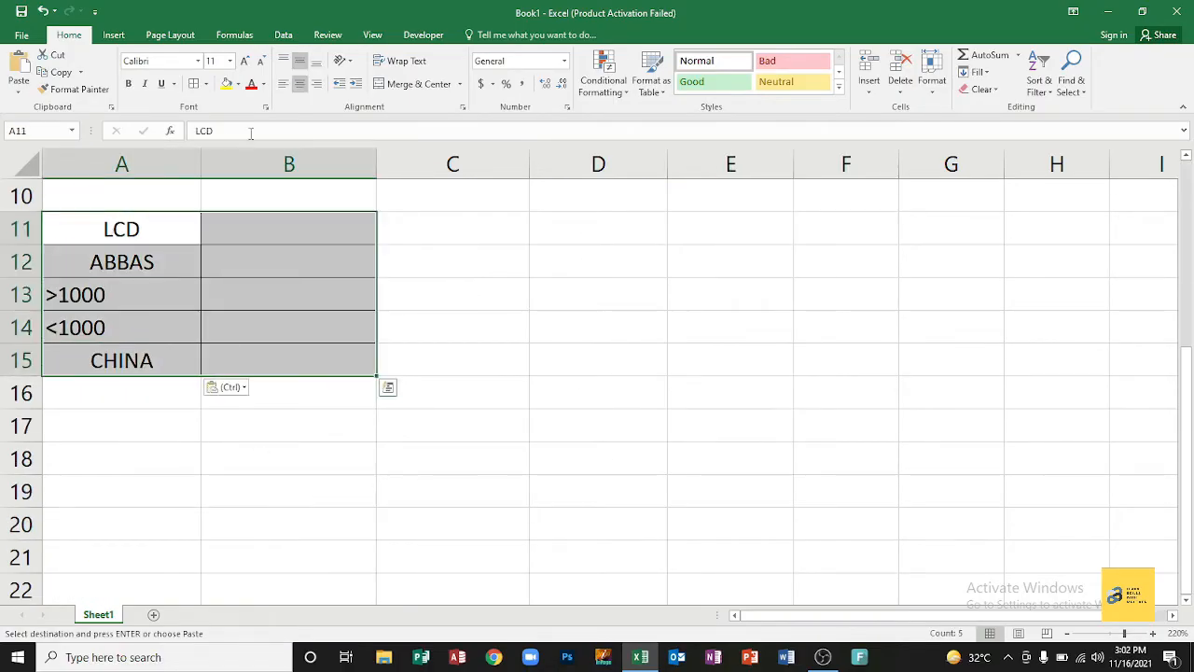
pyautogui.click(283, 83)
pyautogui.click(299, 83)
# Step: Enter a COUNTIF formula in B11 that counts "LCD" in the item range B2:B9
pyautogui.click(293, 250)
pyautogui.click(261, 234)
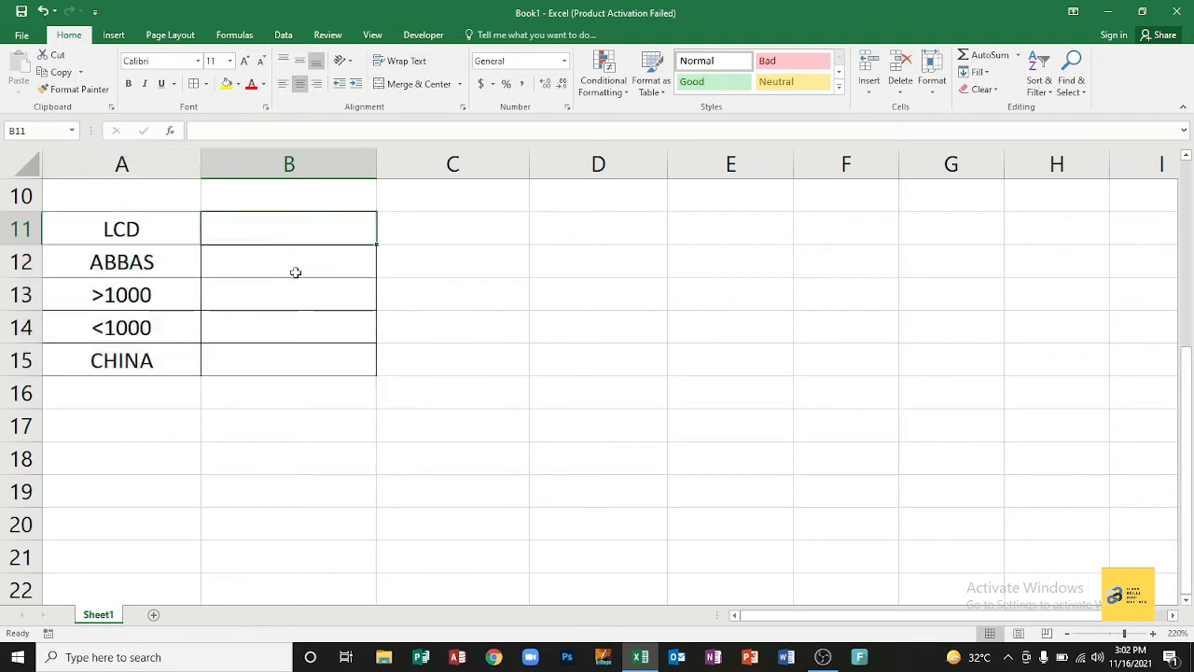
pyautogui.write('=COUN T')
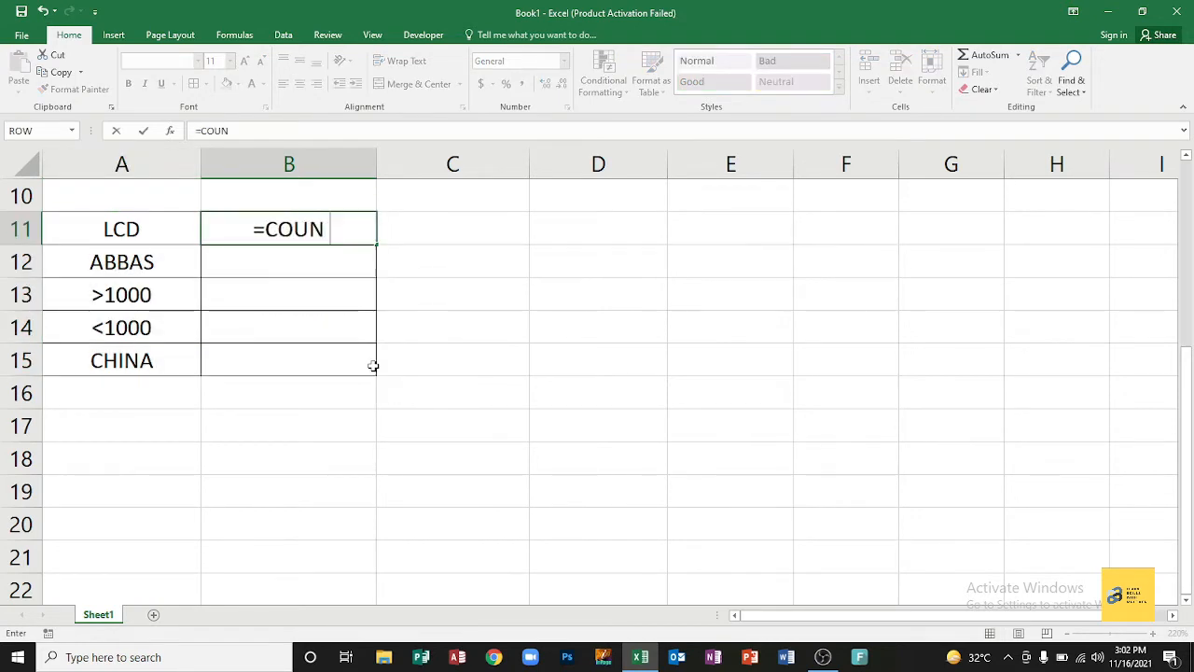
pyautogui.press('BackSpace')
pyautogui.press('BackSpace')
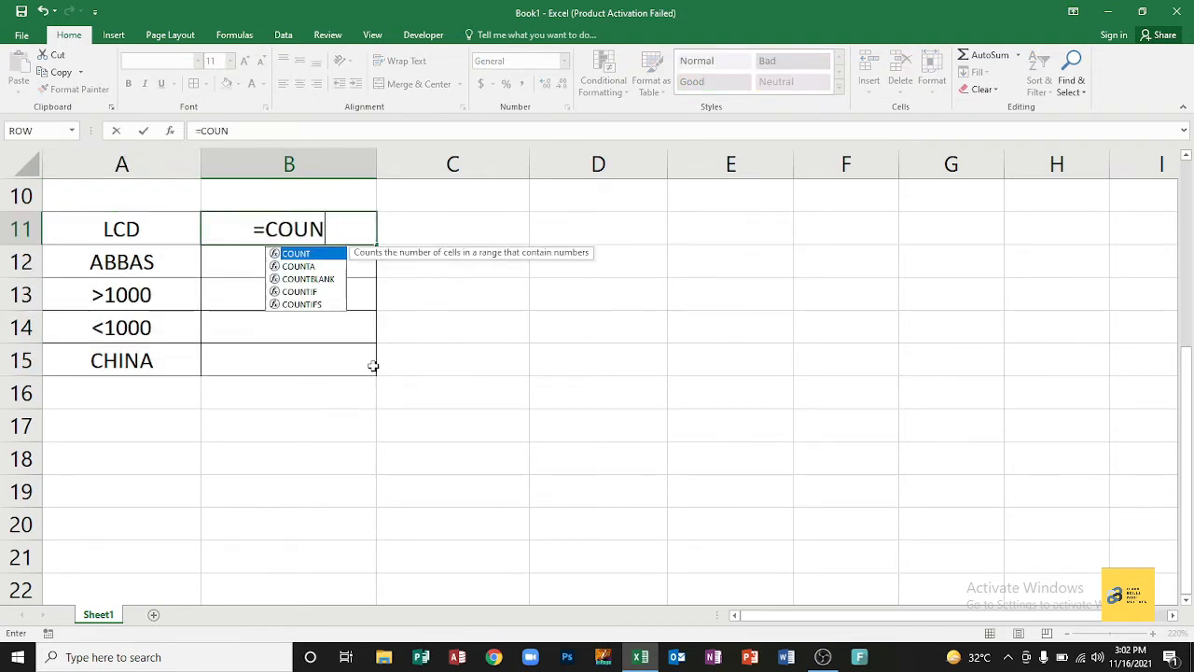
pyautogui.click(318, 292)
pyautogui.doubleClick(318, 292)
pyautogui.scroll(3, 317, 280)
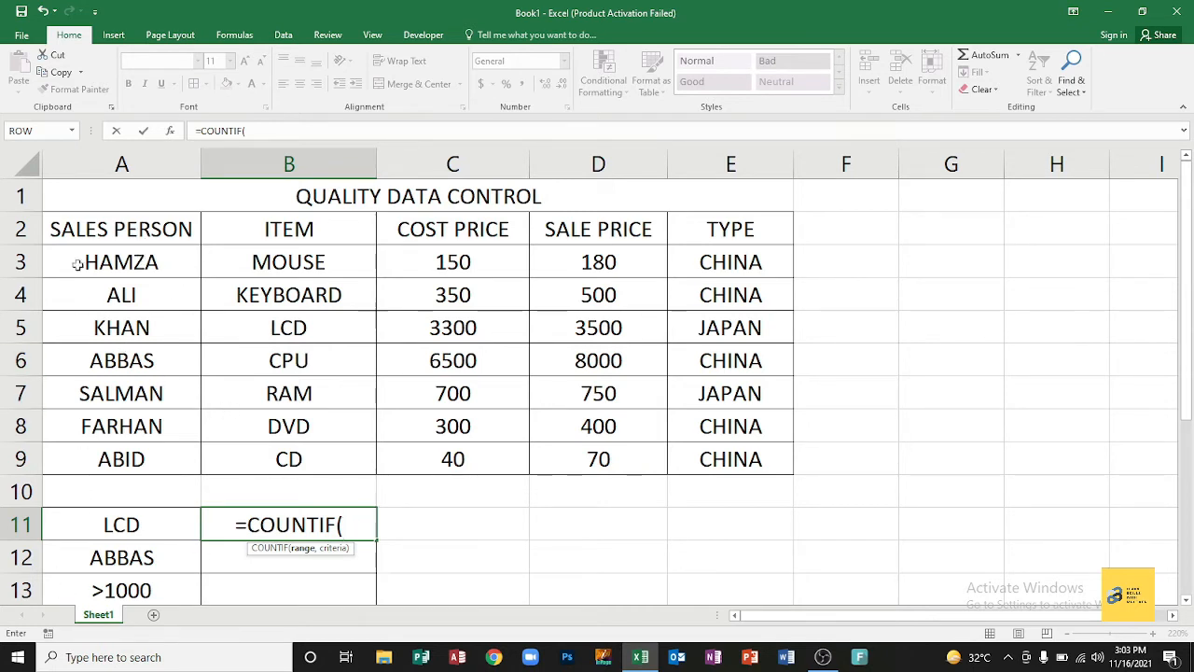
pyautogui.moveTo(316, 229); pyautogui.dragTo(320, 461)
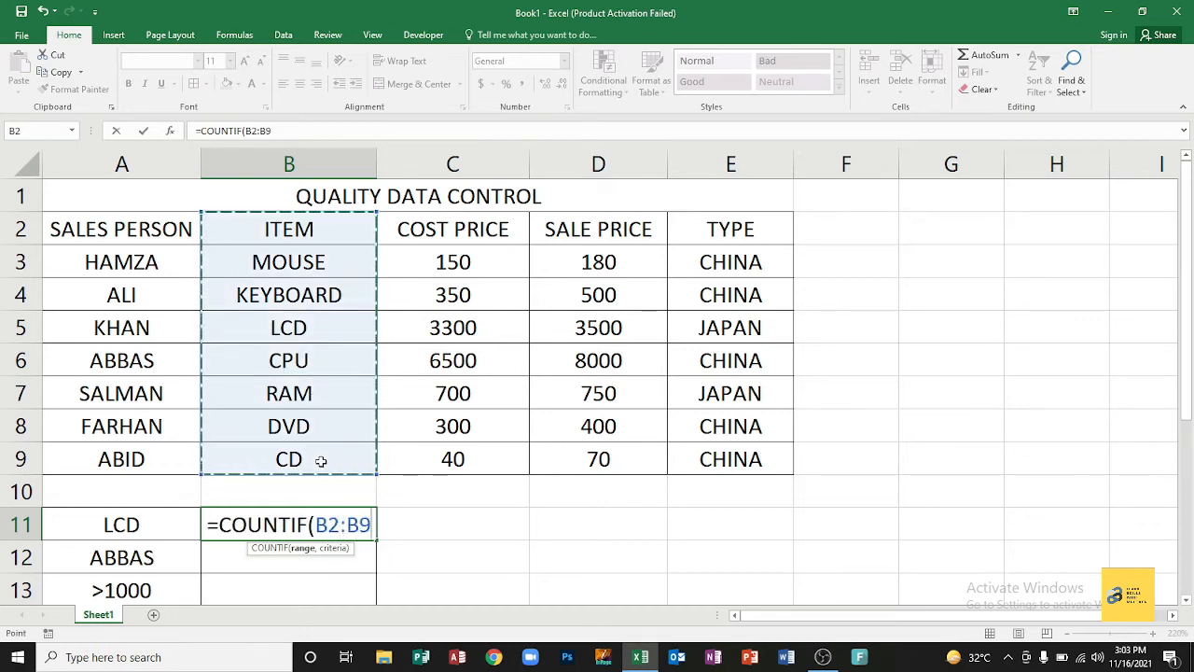
pyautogui.write(',"LCD"')
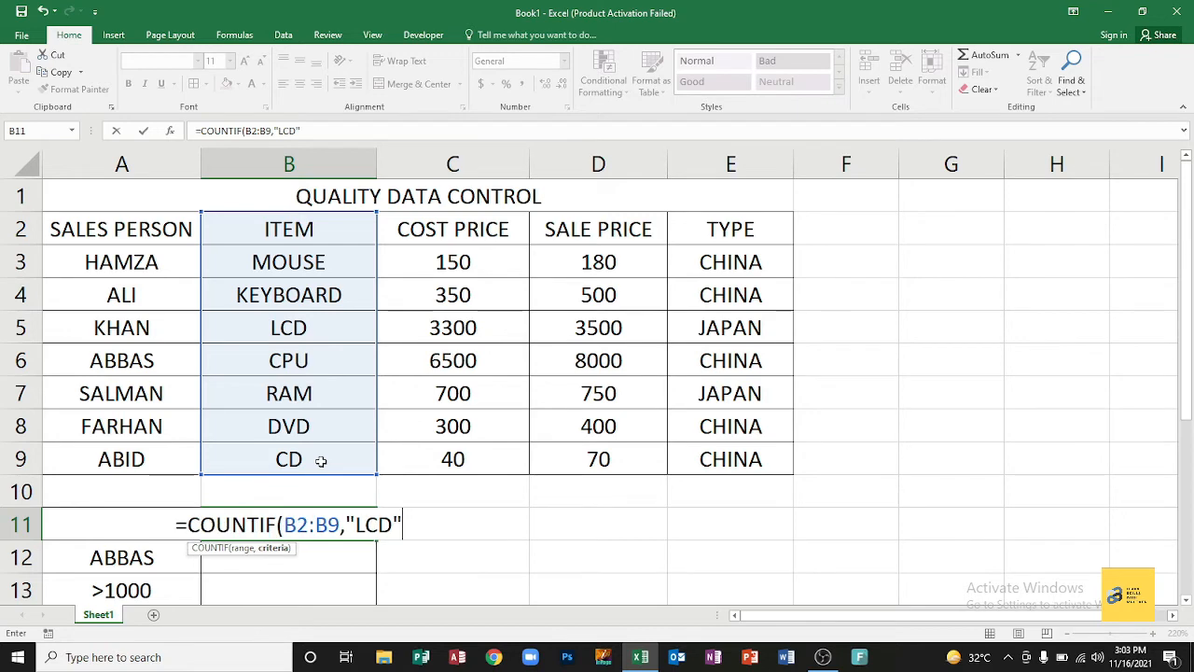
pyautogui.press('Return')
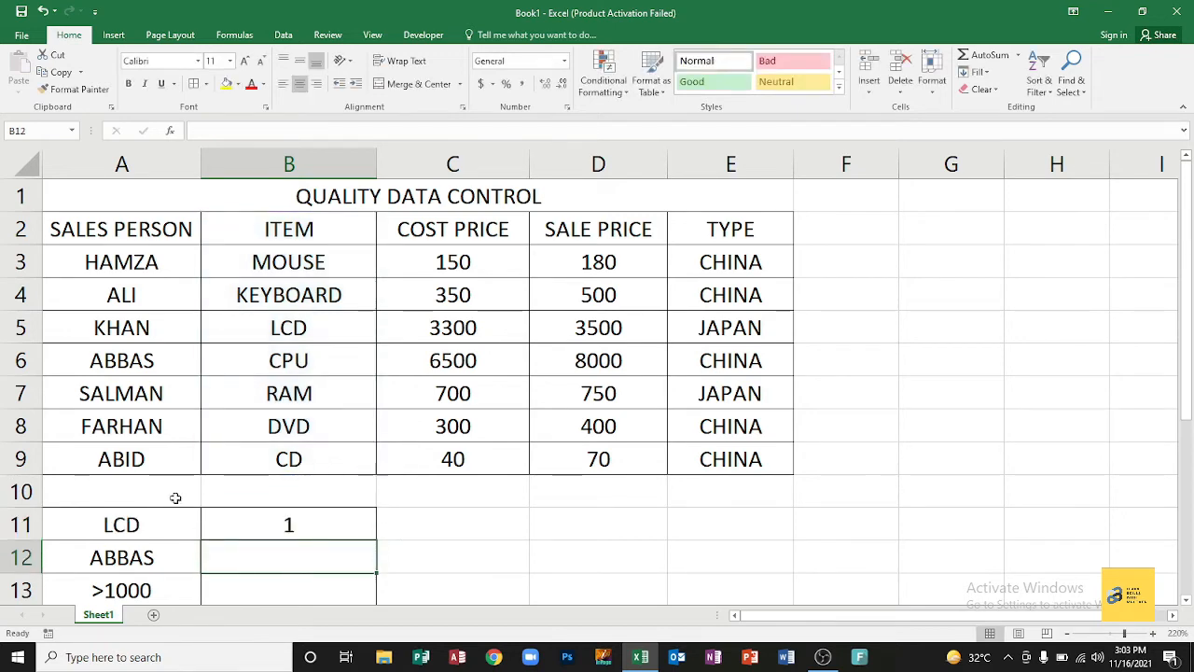
pyautogui.moveTo(152, 524); pyautogui.dragTo(214, 519)
pyautogui.click(246, 325)
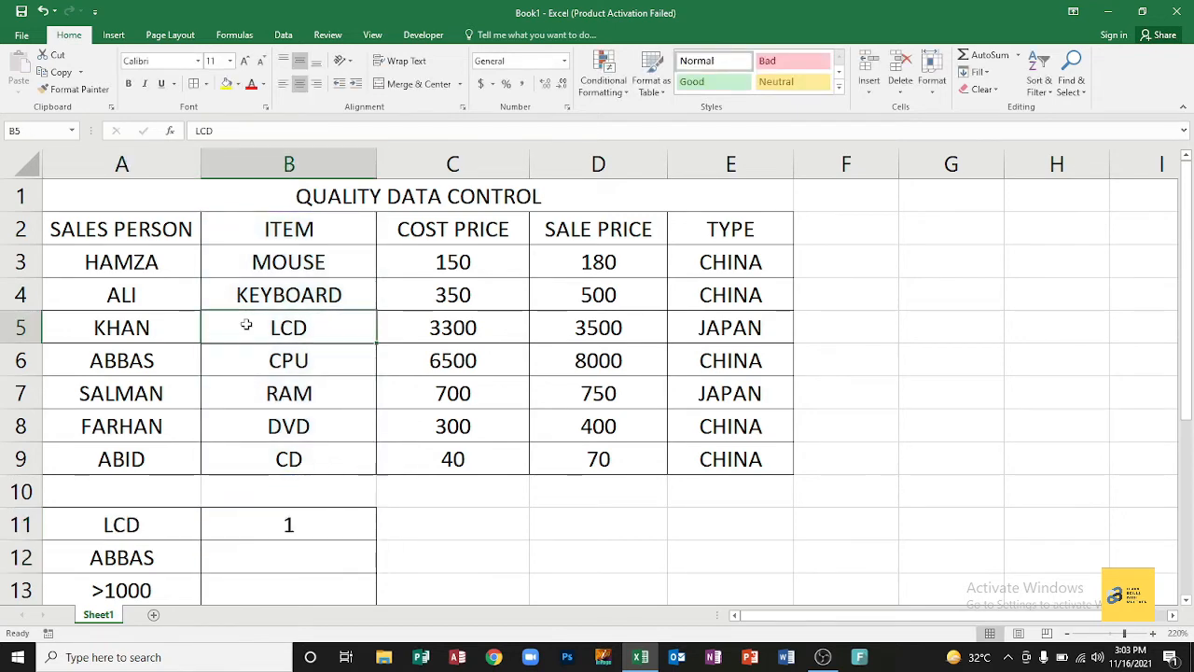
# Step: Enter a COUNTIF formula in B12 that counts the A12 sales person's name, entered as quoted text, in A2:A9
pyautogui.click(194, 558)
pyautogui.click(224, 557)
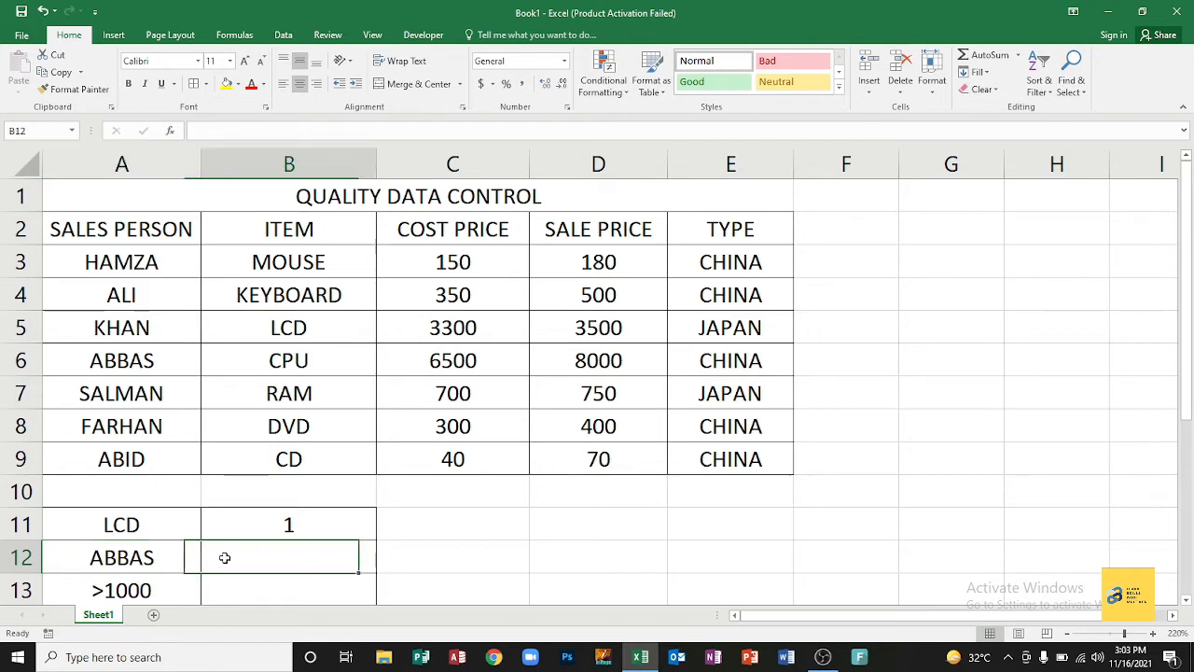
pyautogui.write('=COUNI')
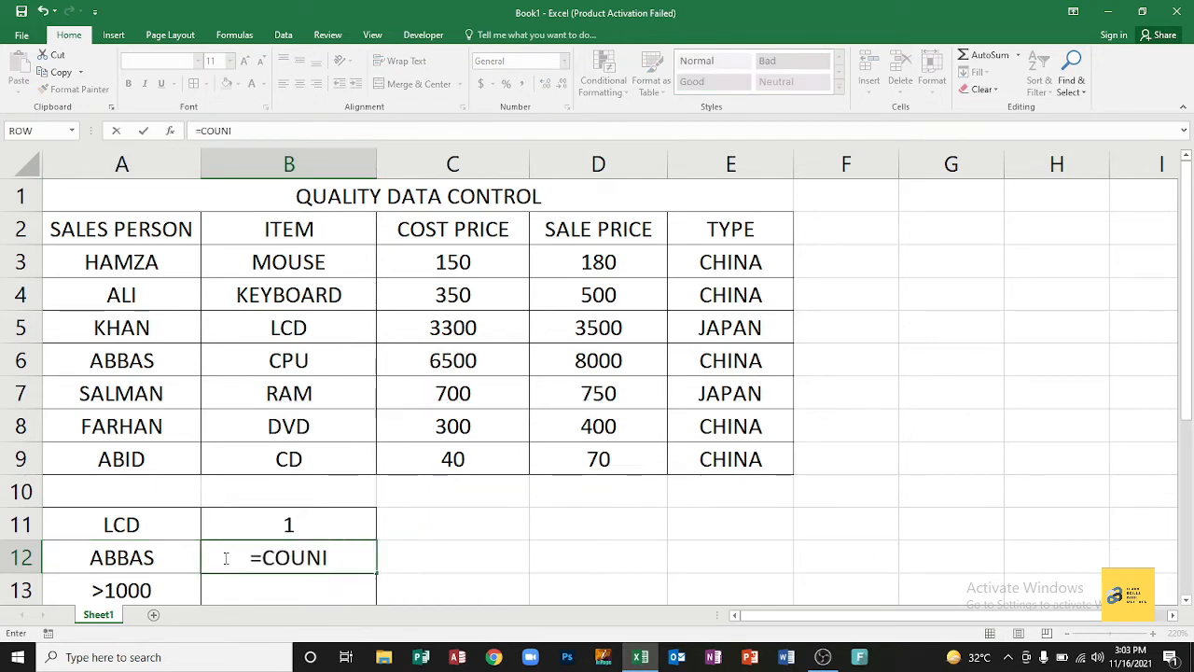
pyautogui.press('BackSpace')
pyautogui.write('TIF(')
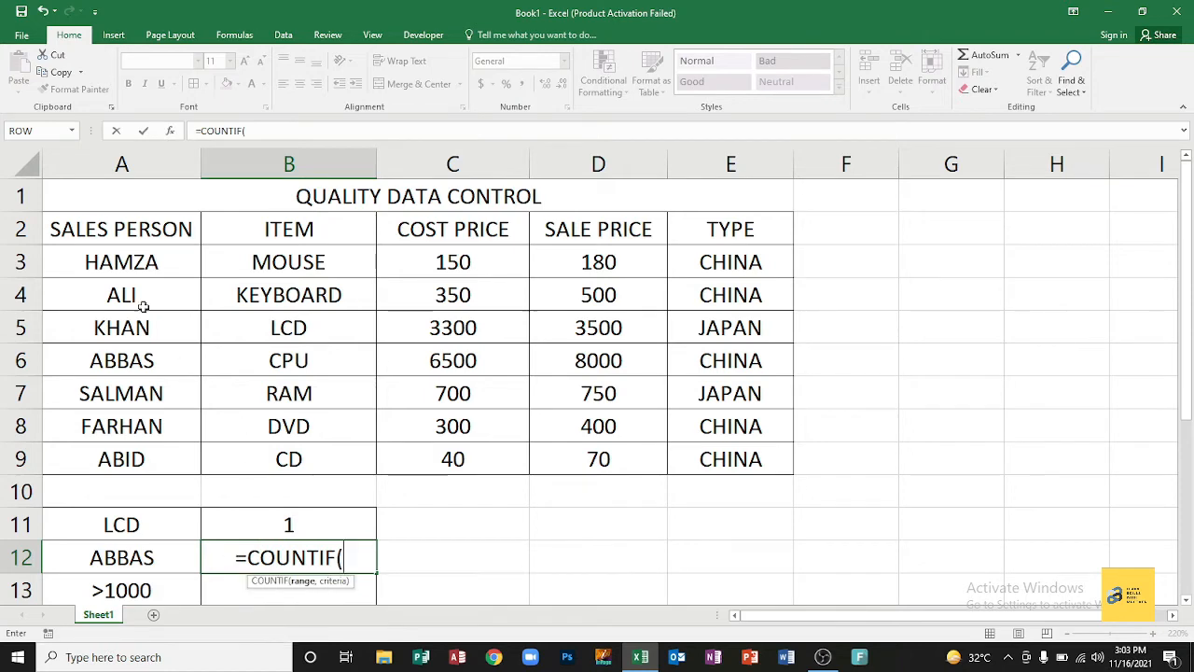
pyautogui.moveTo(147, 236); pyautogui.dragTo(153, 452)
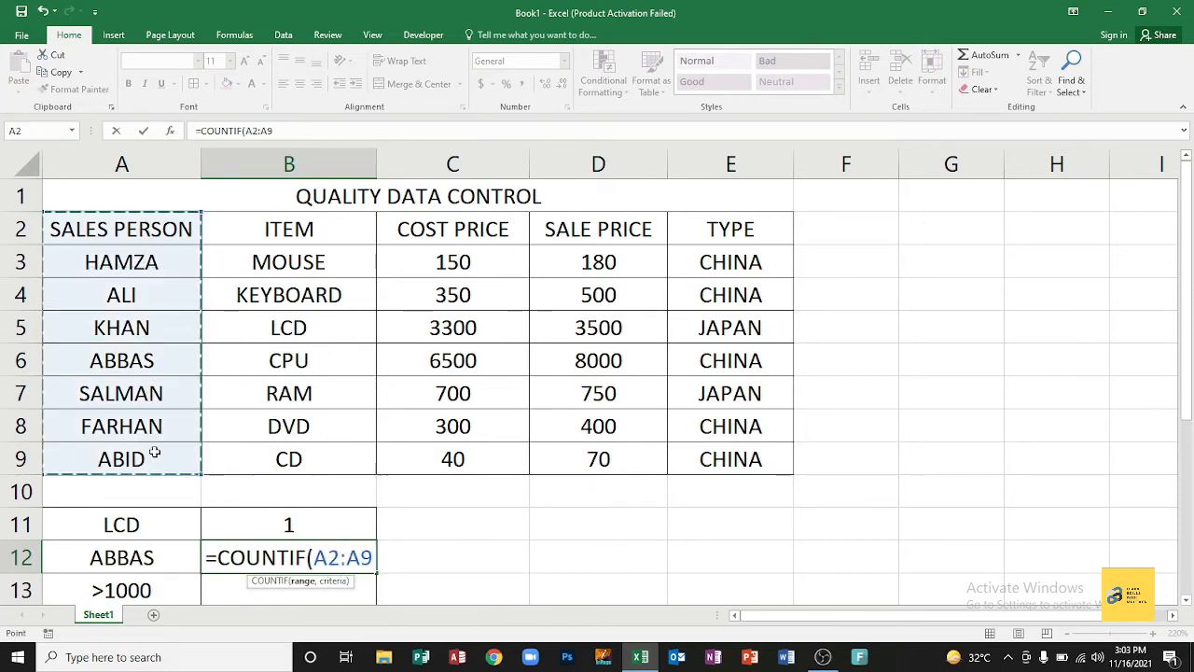
pyautogui.write(',"A')
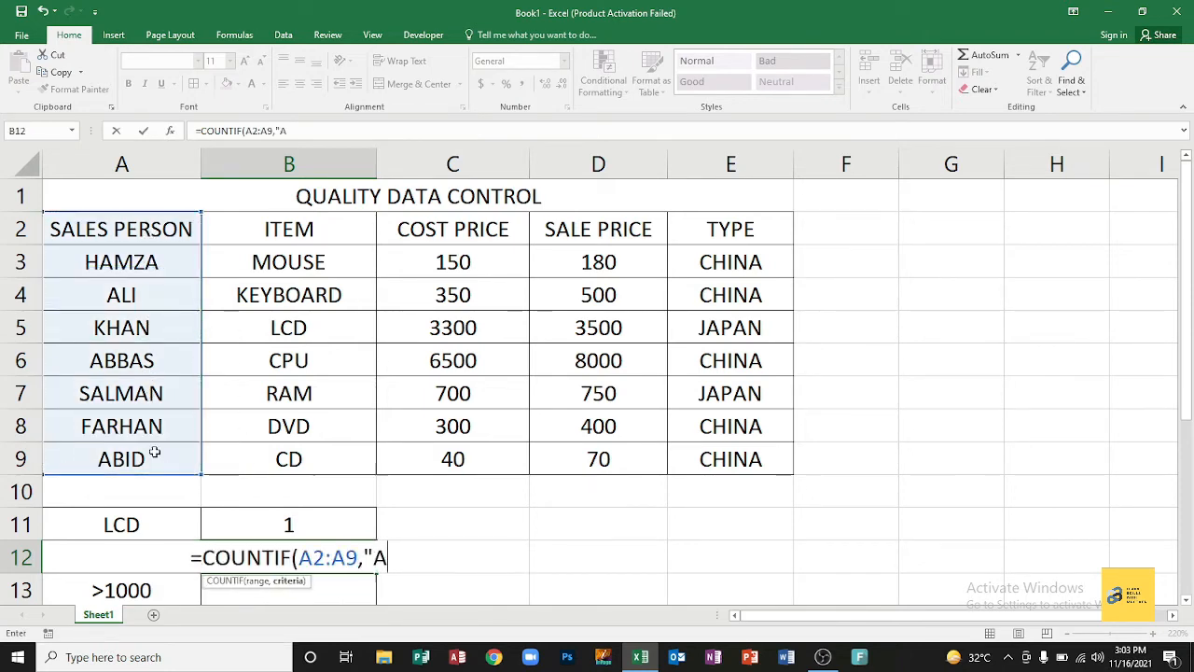
pyautogui.write('BBAS"')
pyautogui.press('Return')
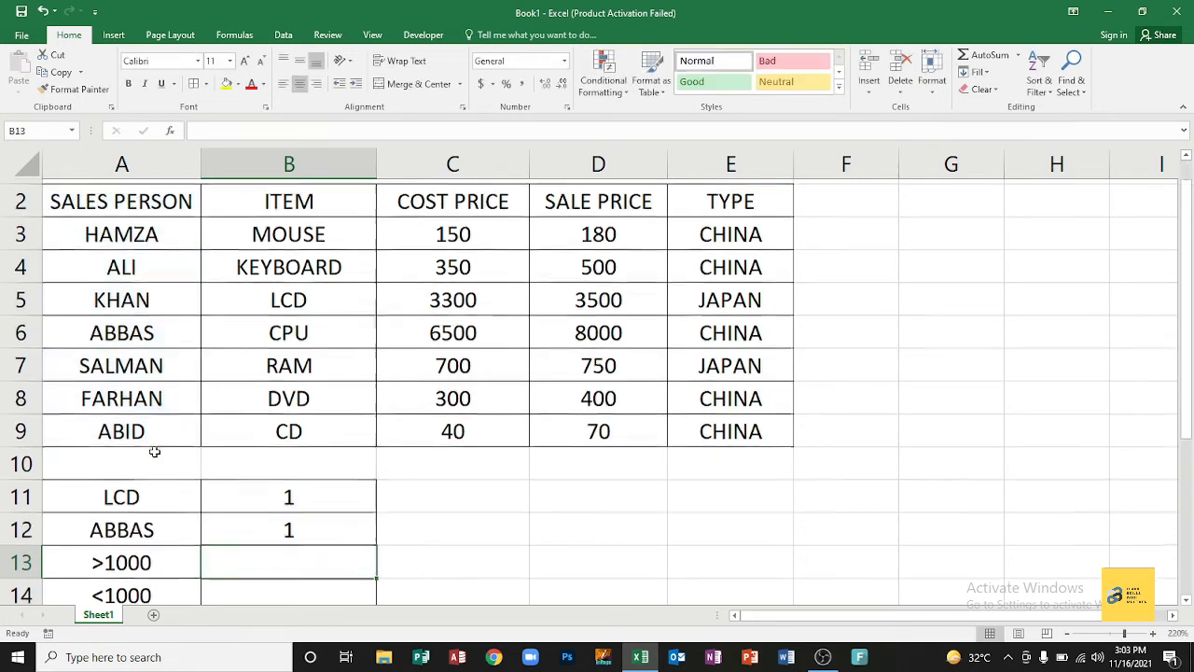
# Step: Copy the sales person's name from A6 over the name in A5
pyautogui.click(145, 343)
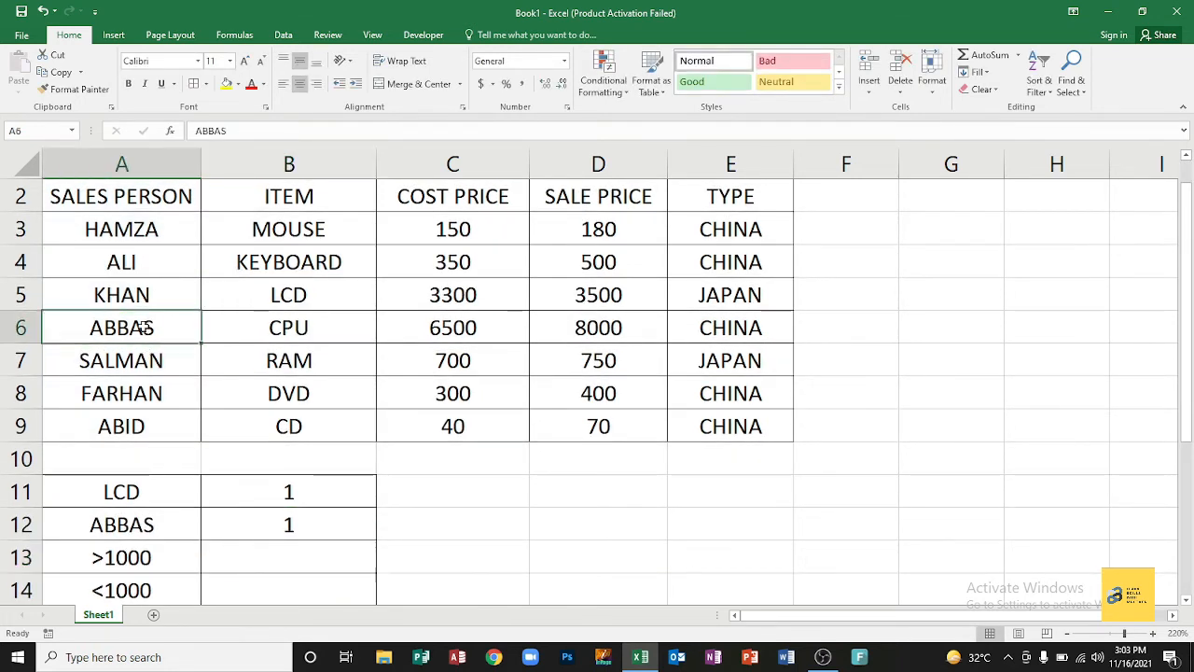
pyautogui.hotkey('ctrl', 'c')
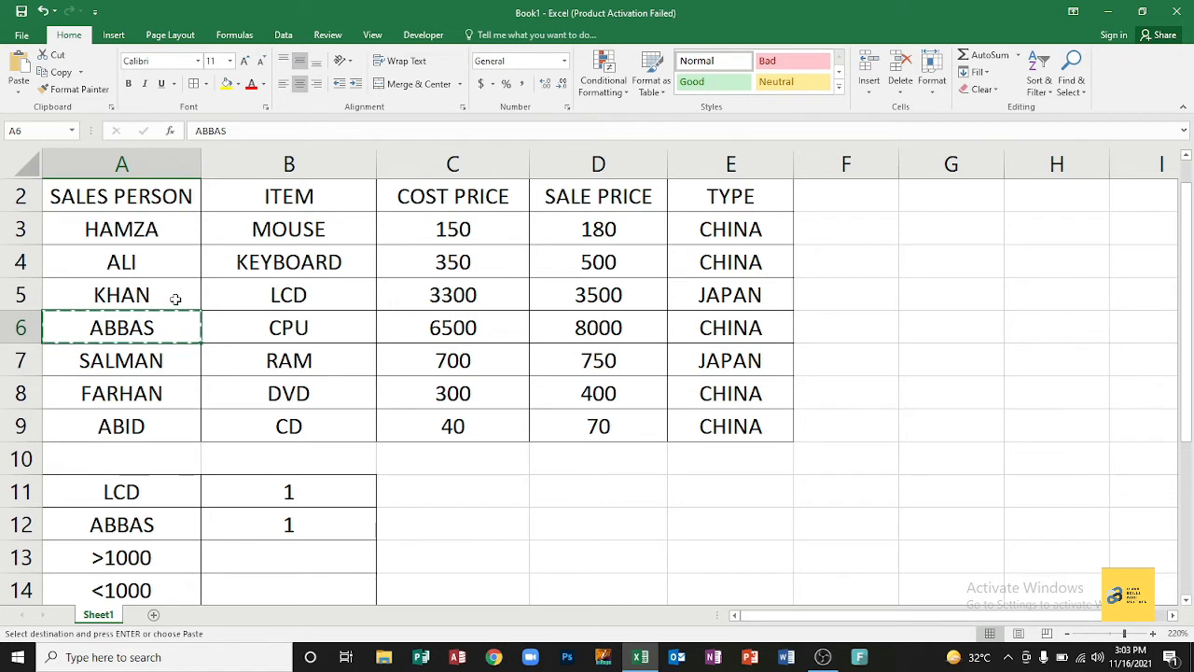
pyautogui.click(176, 299)
pyautogui.hotkey('ctrl', 'v')
# Step: Enter a COUNTIF formula in B13 that counts sale prices in D2:D9 meeting the criterion ">1000"
pyautogui.click(314, 560)
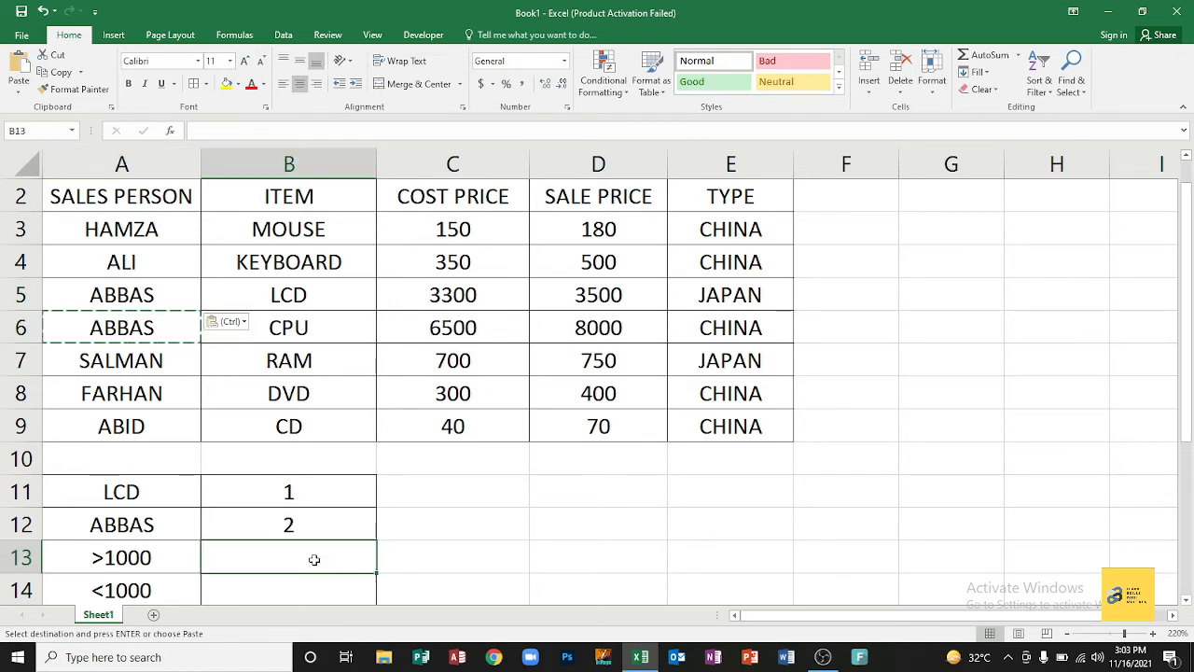
pyautogui.write('=C')
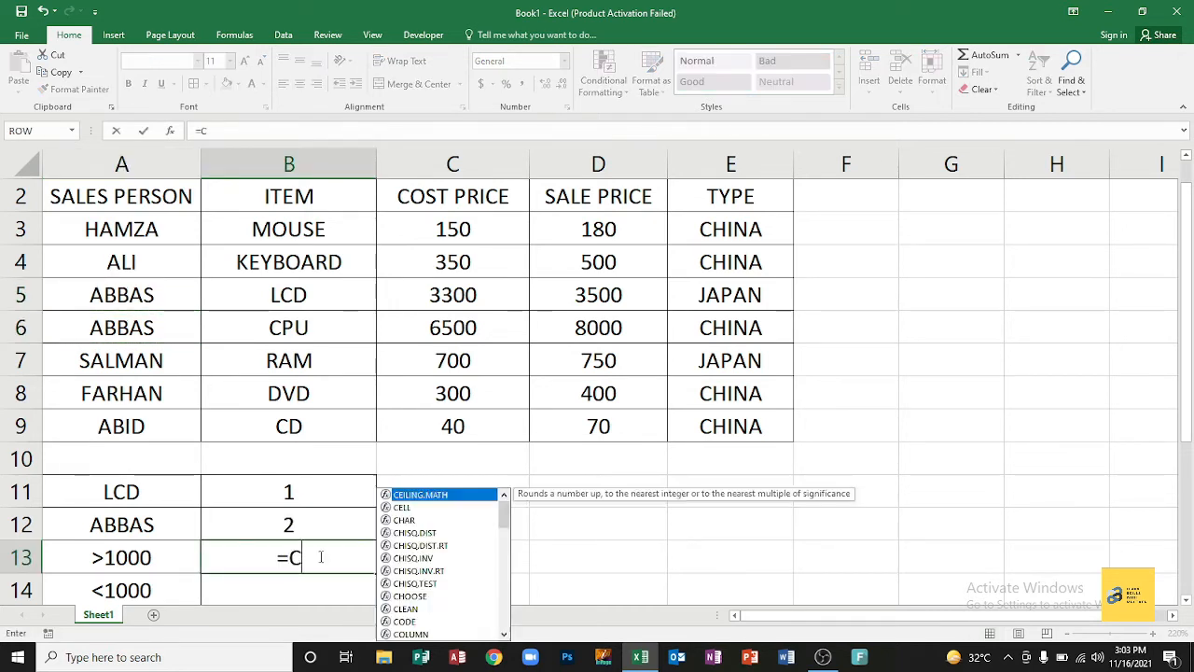
pyautogui.write('OUNTIF(')
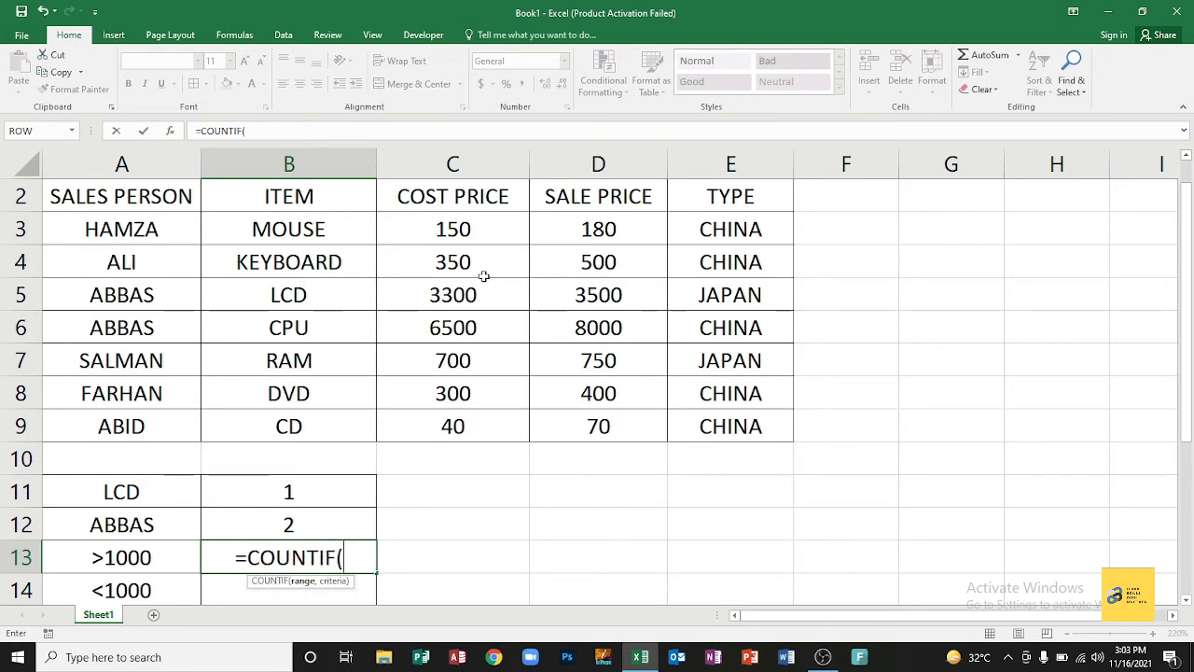
pyautogui.moveTo(567, 206); pyautogui.dragTo(579, 422)
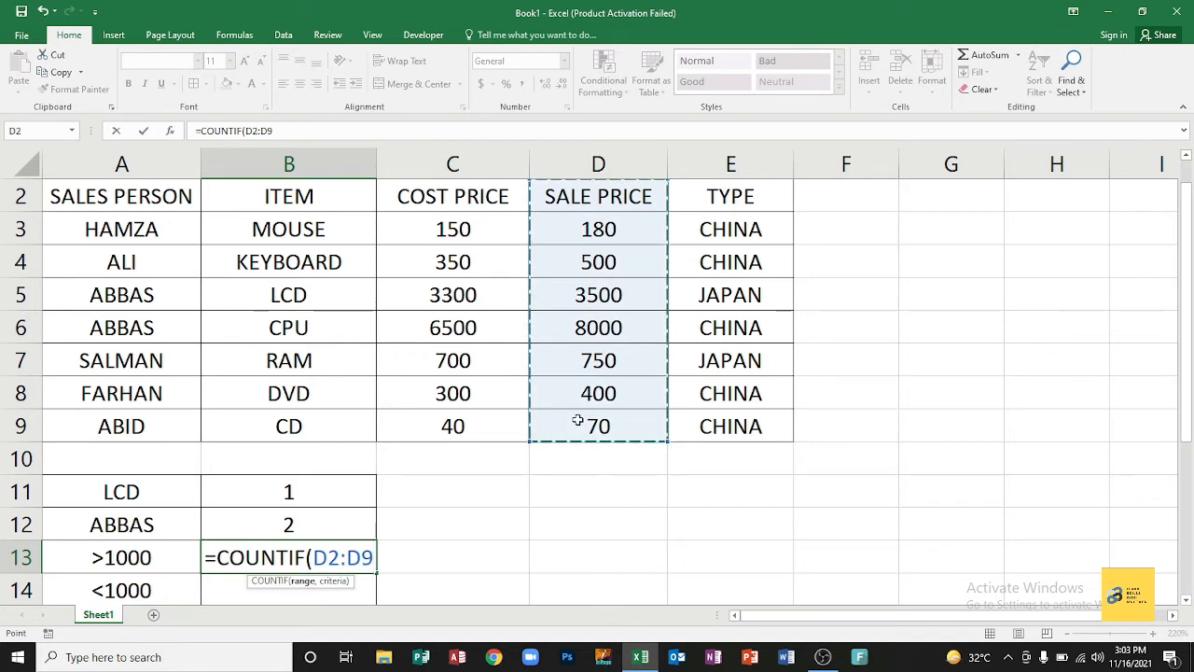
pyautogui.write('<"')
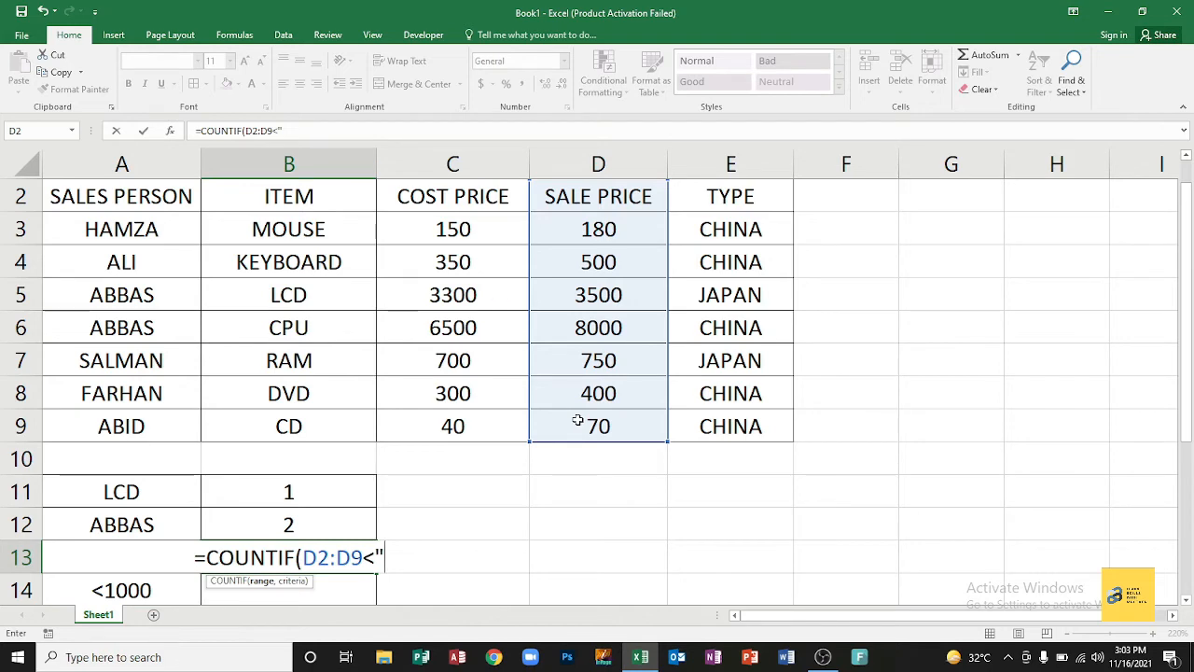
pyautogui.write('>1000')
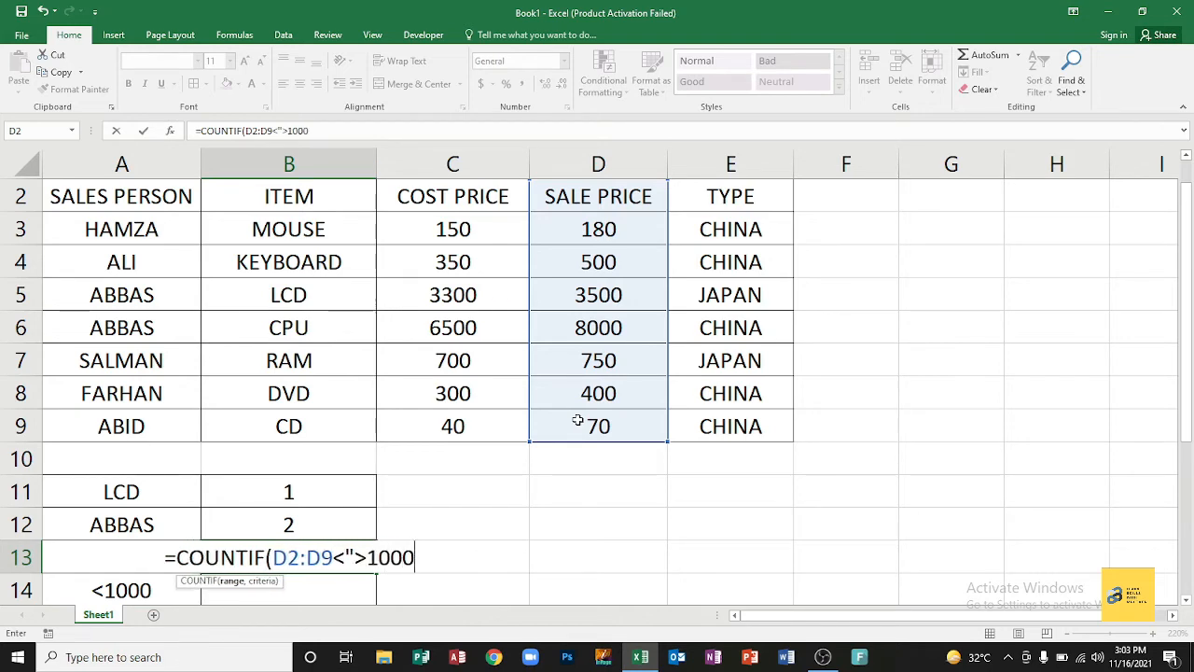
pyautogui.write(')')
pyautogui.press('Return')
pyautogui.press('Return')
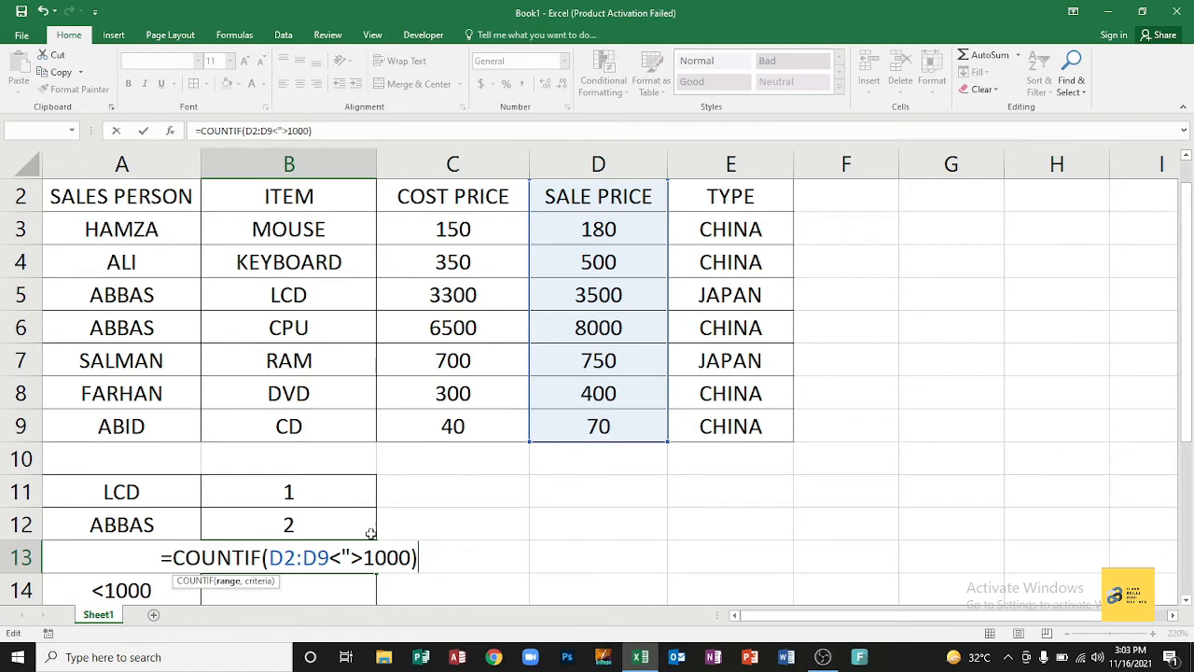
pyautogui.press('BackSpace')
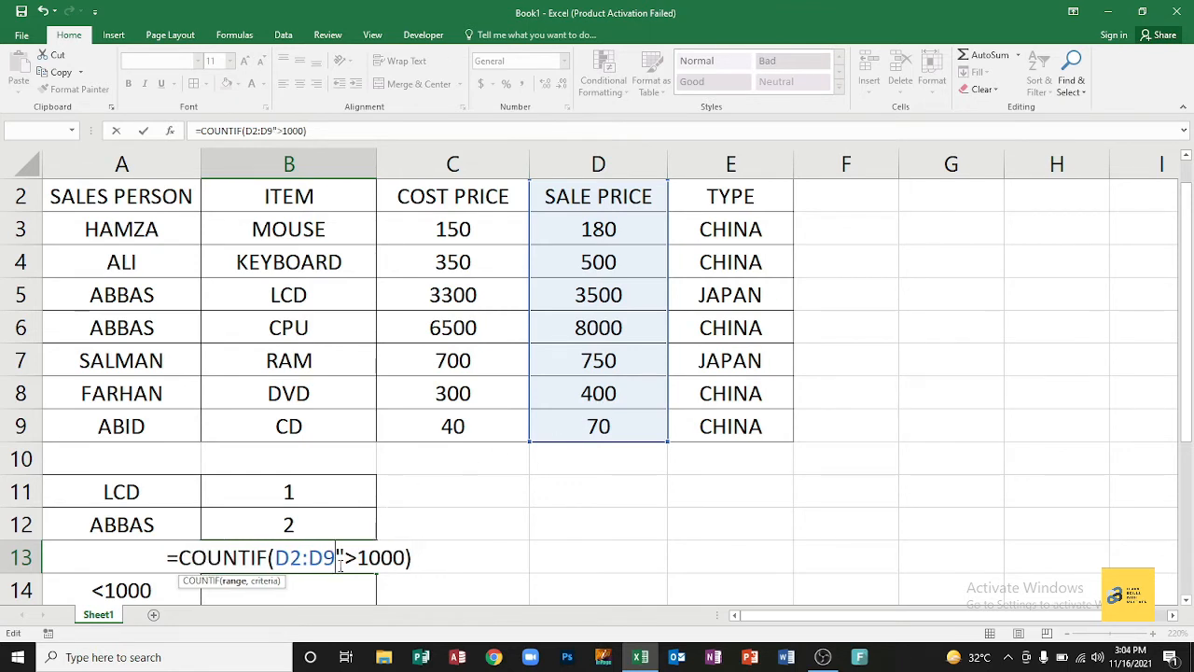
pyautogui.write(',')
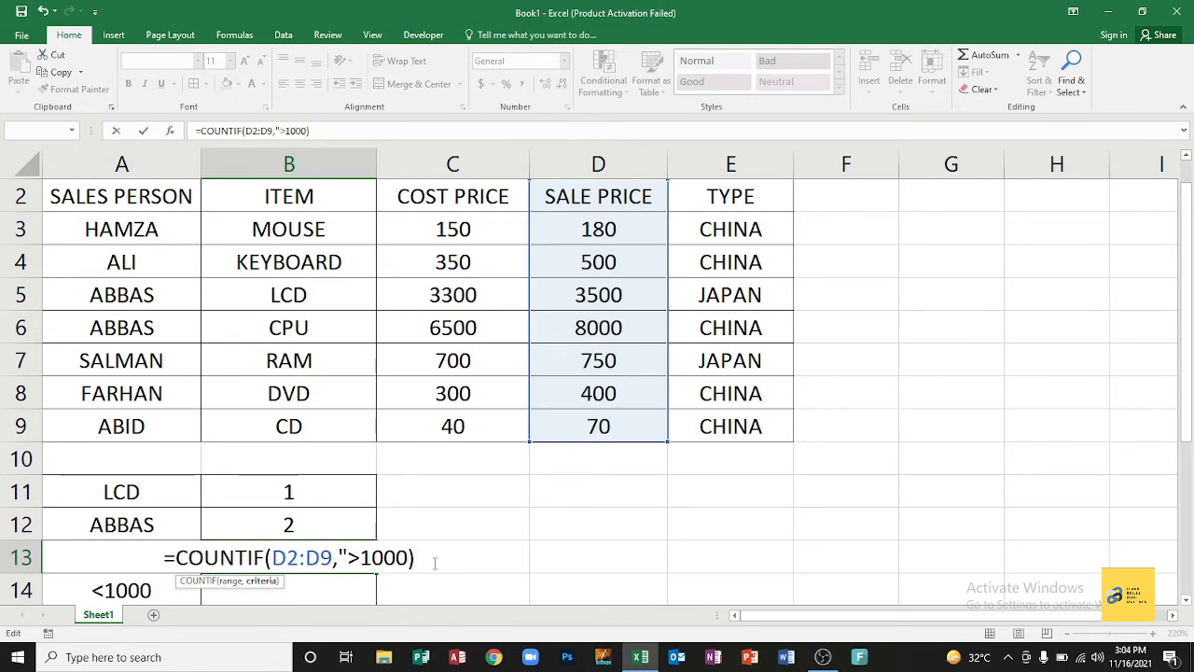
pyautogui.press('Return')
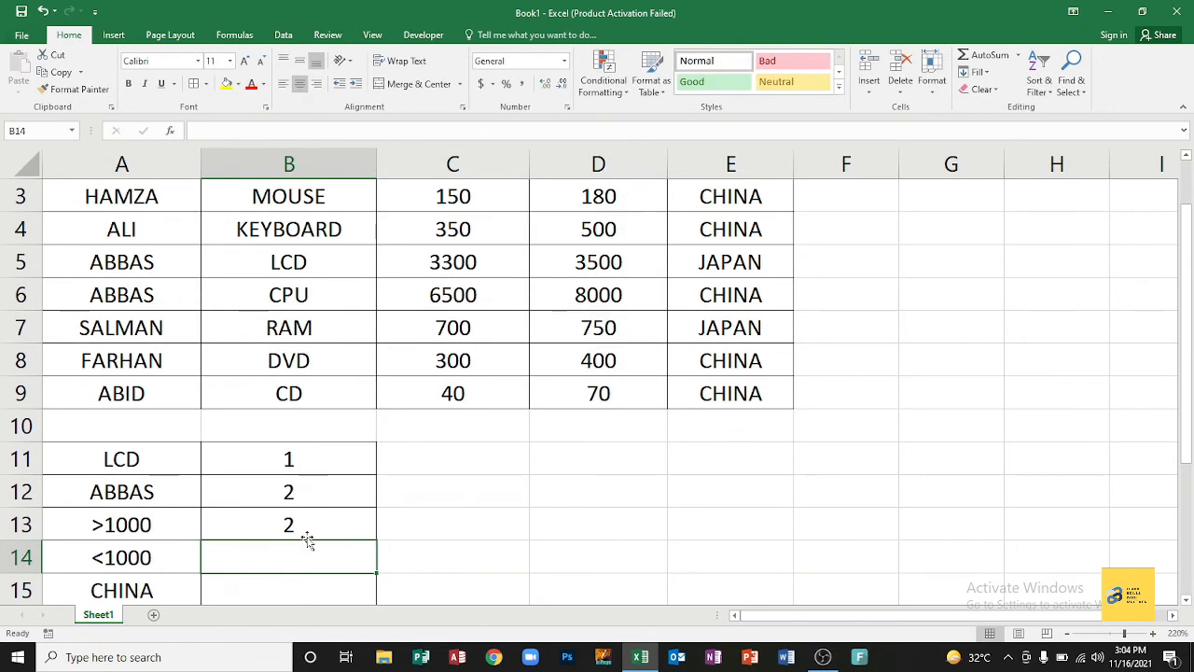
pyautogui.click(307, 532)
pyautogui.scroll(1, 688, 453)
pyautogui.click(628, 351)
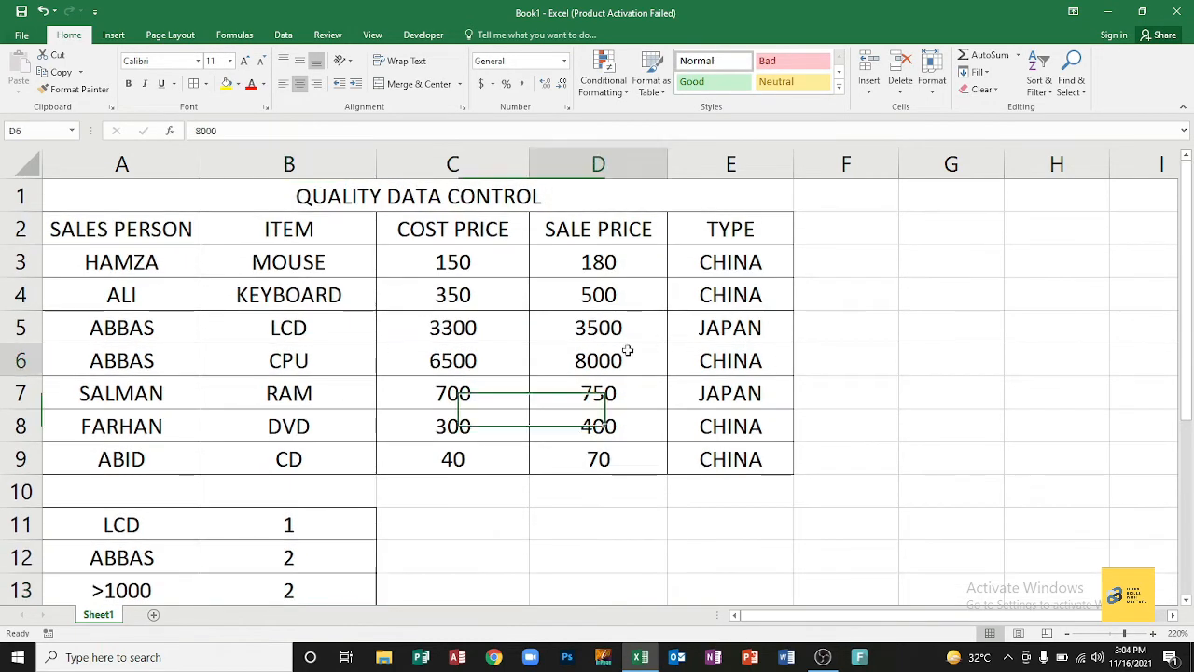
# Step: Apply red font colour to the sale prices above 1000 in D6 and D5
pyautogui.click(252, 86)
pyautogui.click(610, 333)
pyautogui.click(252, 86)
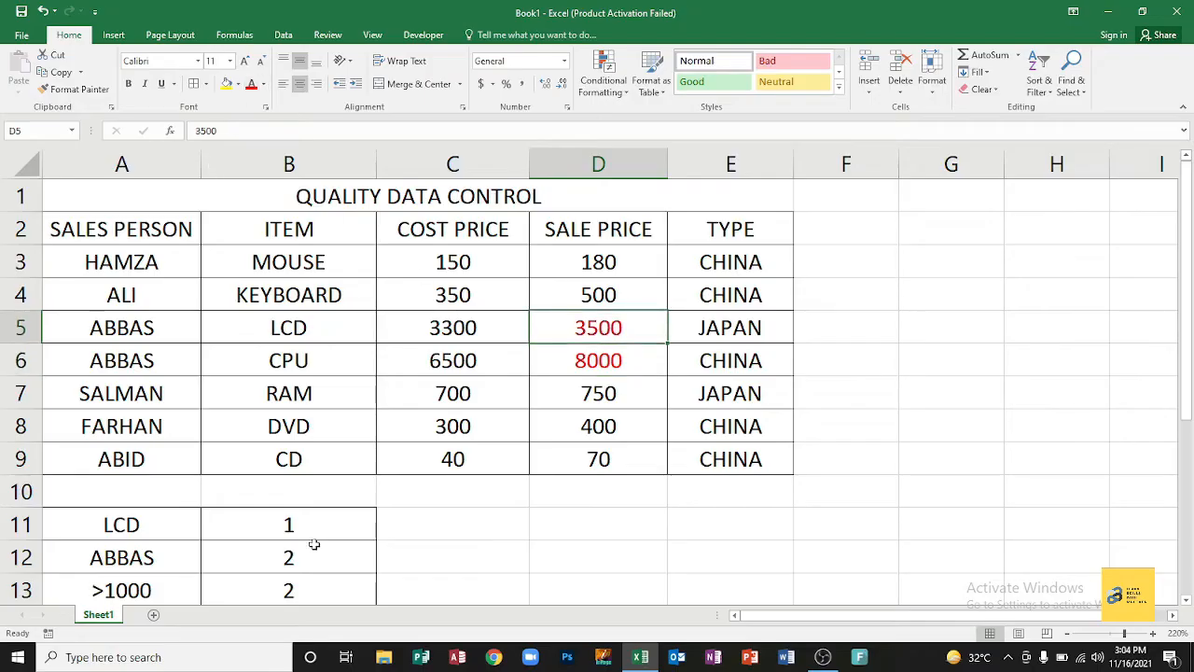
# Step: Enter a COUNTIF formula in B14 that counts sale prices in D3:D9 meeting the criterion "<1000"
pyautogui.scroll(-2, 308, 551)
pyautogui.click(291, 416)
pyautogui.write('=COUNTIF(')
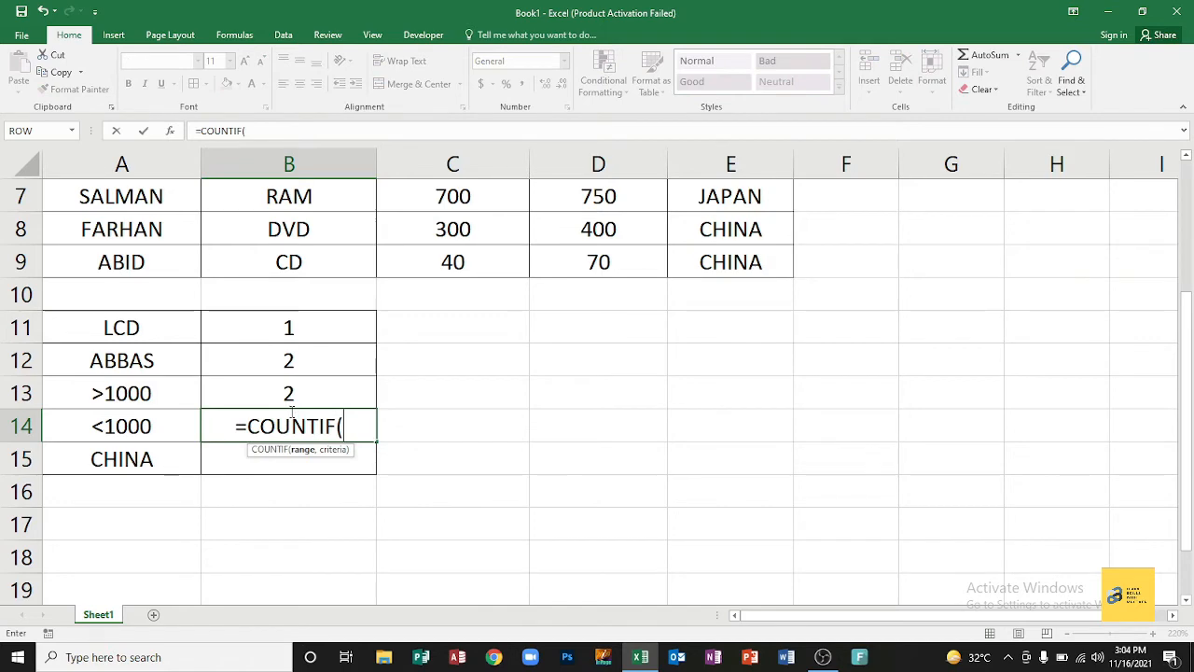
pyautogui.scroll(2, 561, 387)
pyautogui.moveTo(597, 261); pyautogui.dragTo(597, 455)
pyautogui.write(',')
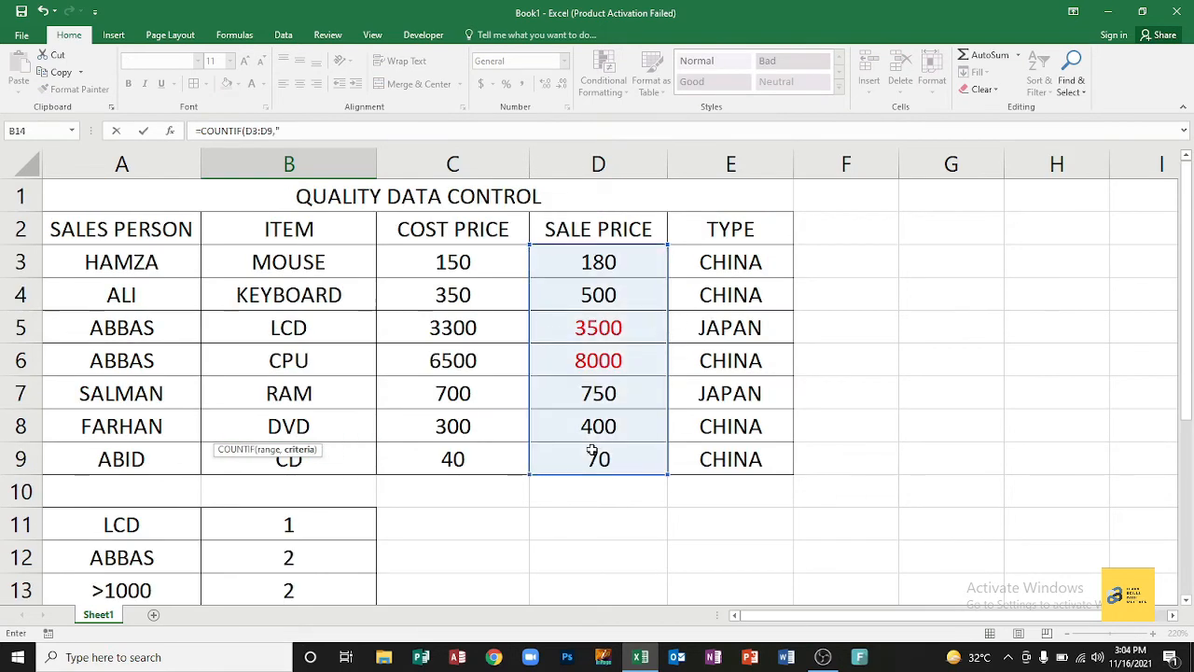
pyautogui.write('"<')
pyautogui.scroll(-2, 598, 454)
pyautogui.write('1000')
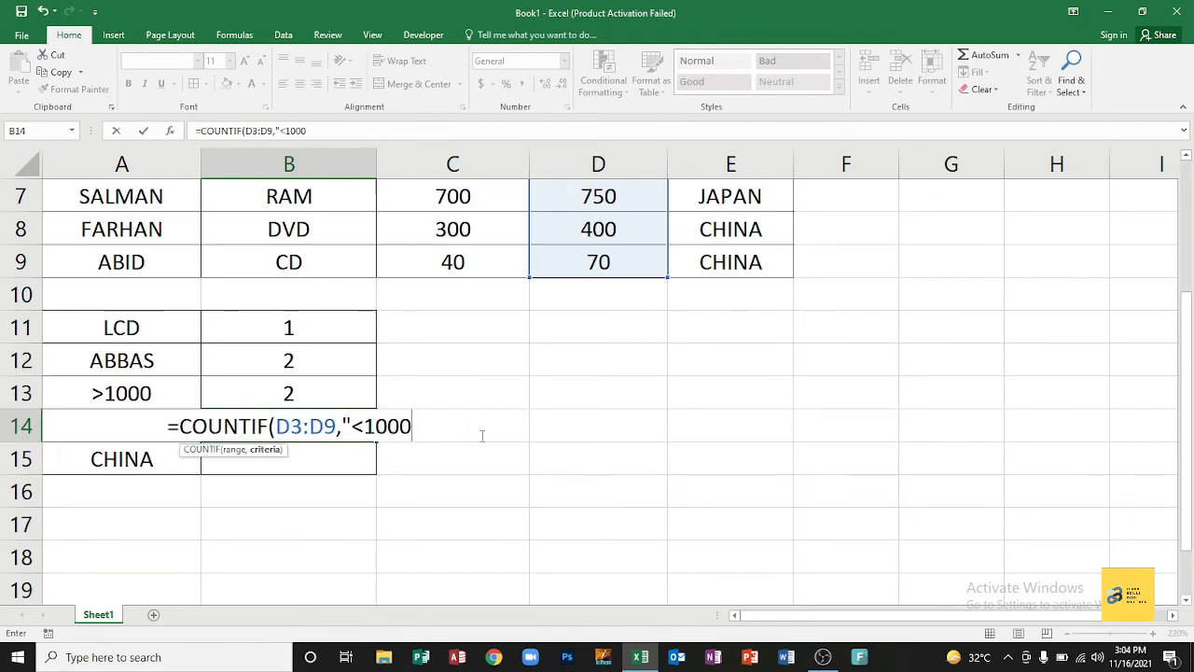
pyautogui.press('Return')
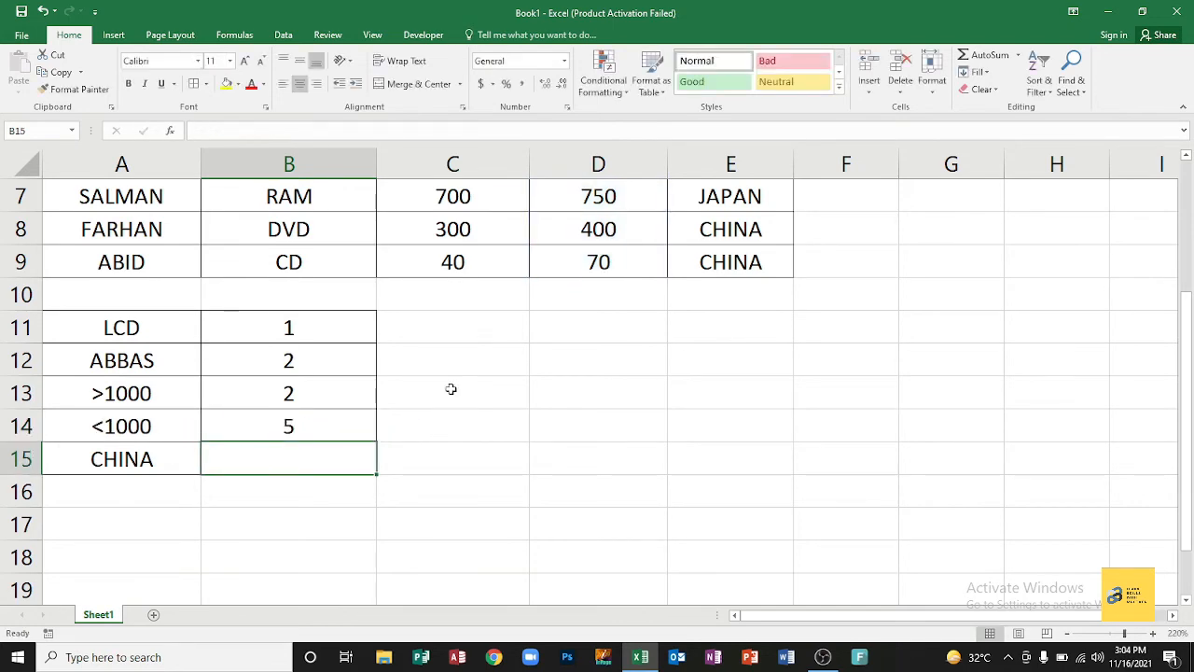
# Step: Make the sale prices in D3:D4 bold and green, and copy that formatting to D7:D9 with Format Painter
pyautogui.scroll(2, 451, 389)
pyautogui.moveTo(598, 262); pyautogui.dragTo(598, 295)
pyautogui.click(263, 84)
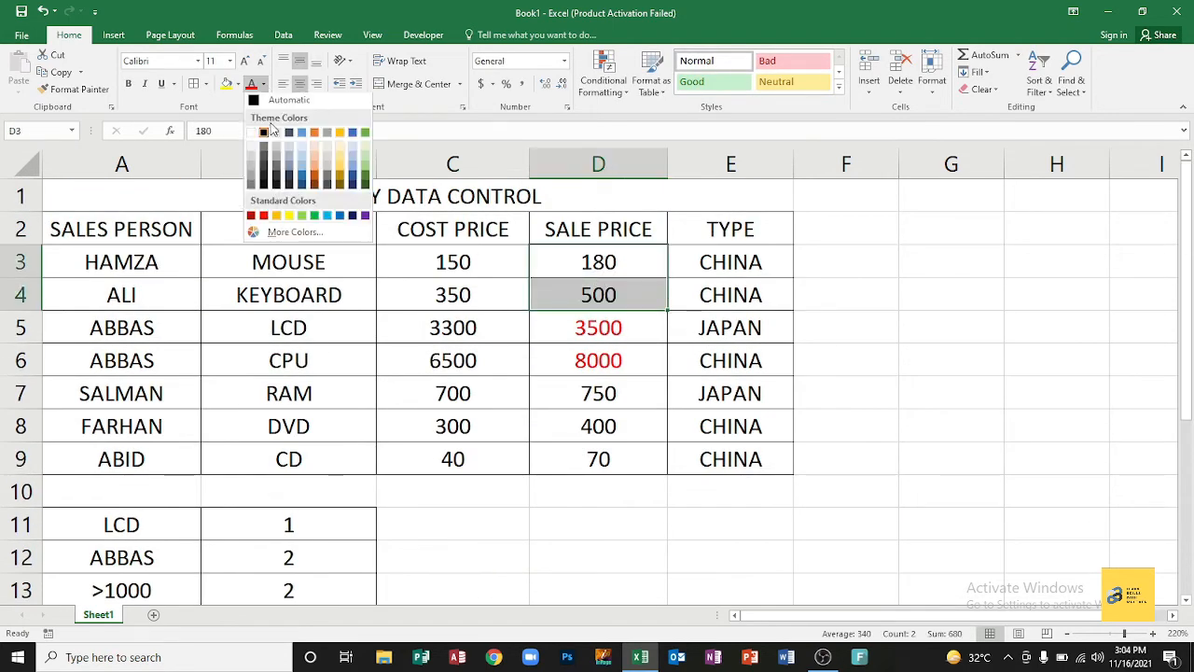
pyautogui.click(313, 216)
pyautogui.click(73, 88)
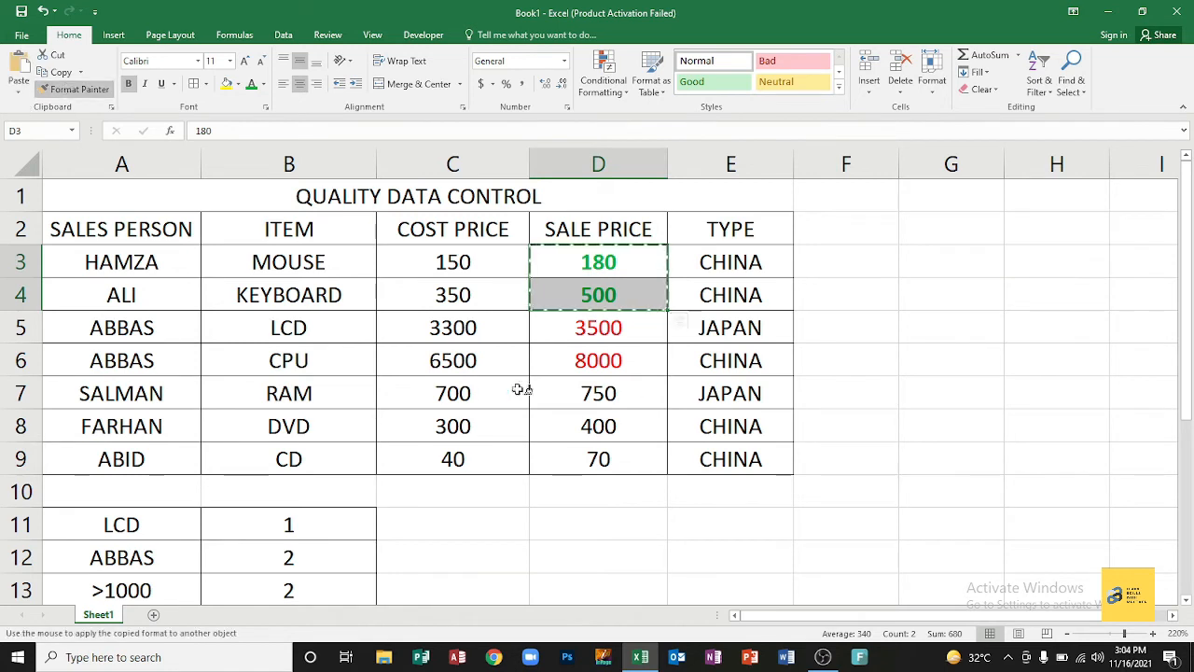
pyautogui.moveTo(537, 392); pyautogui.dragTo(605, 458)
# Step: Copy the bold green format of D7 to B14 and the red format of D6 to B13, making B13 bold too
pyautogui.scroll(-1, 413, 496)
pyautogui.click(318, 518)
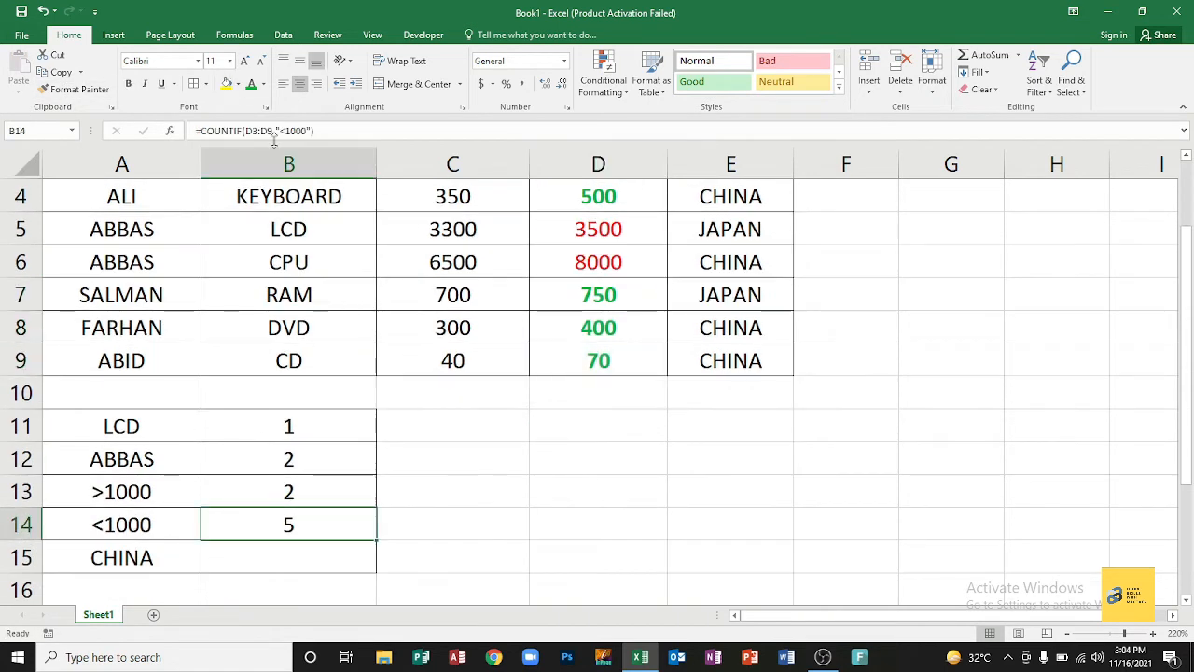
pyautogui.click(598, 295)
pyautogui.click(72, 89)
pyautogui.click(282, 524)
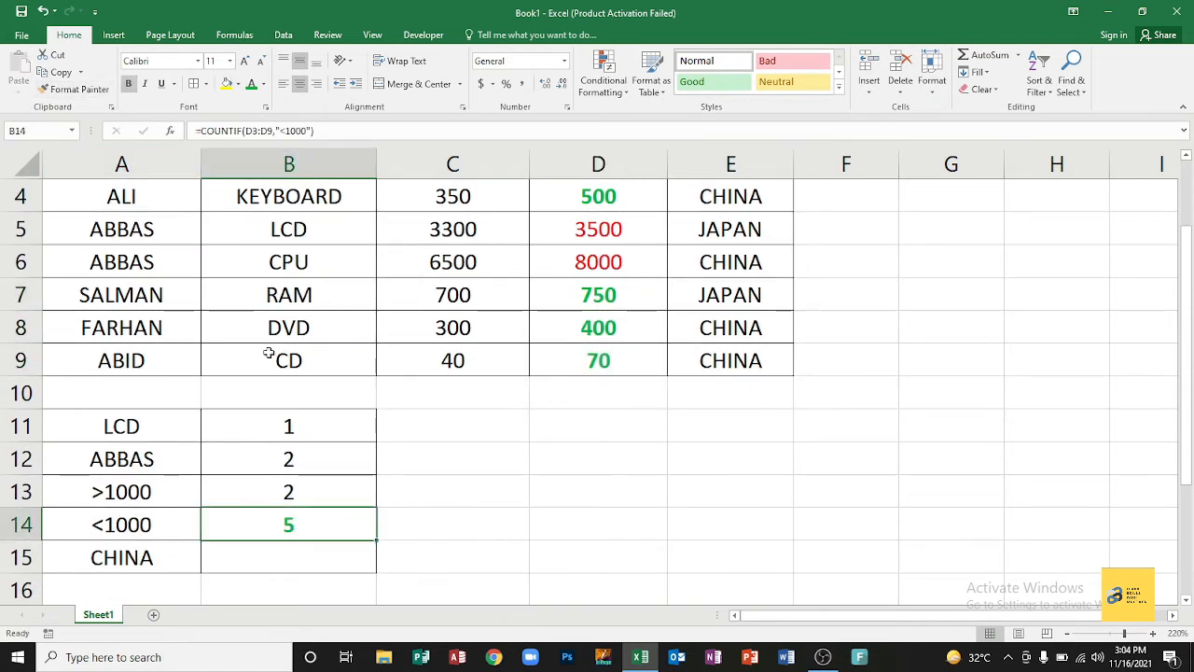
pyautogui.click(599, 262)
pyautogui.click(73, 88)
pyautogui.click(291, 481)
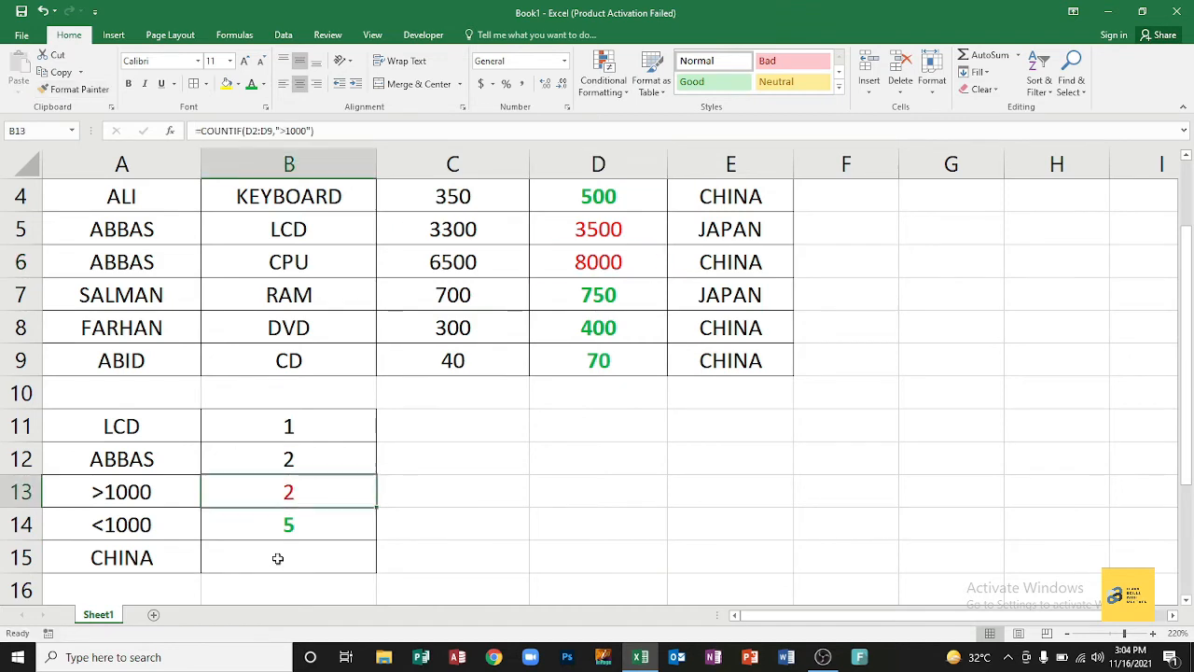
# Step: Enter a COUNTIF formula in B15 over the type range E3:E9 with the criterion "CHINE"
pyautogui.scroll(-2, 280, 560)
pyautogui.click(304, 328)
pyautogui.click(296, 362)
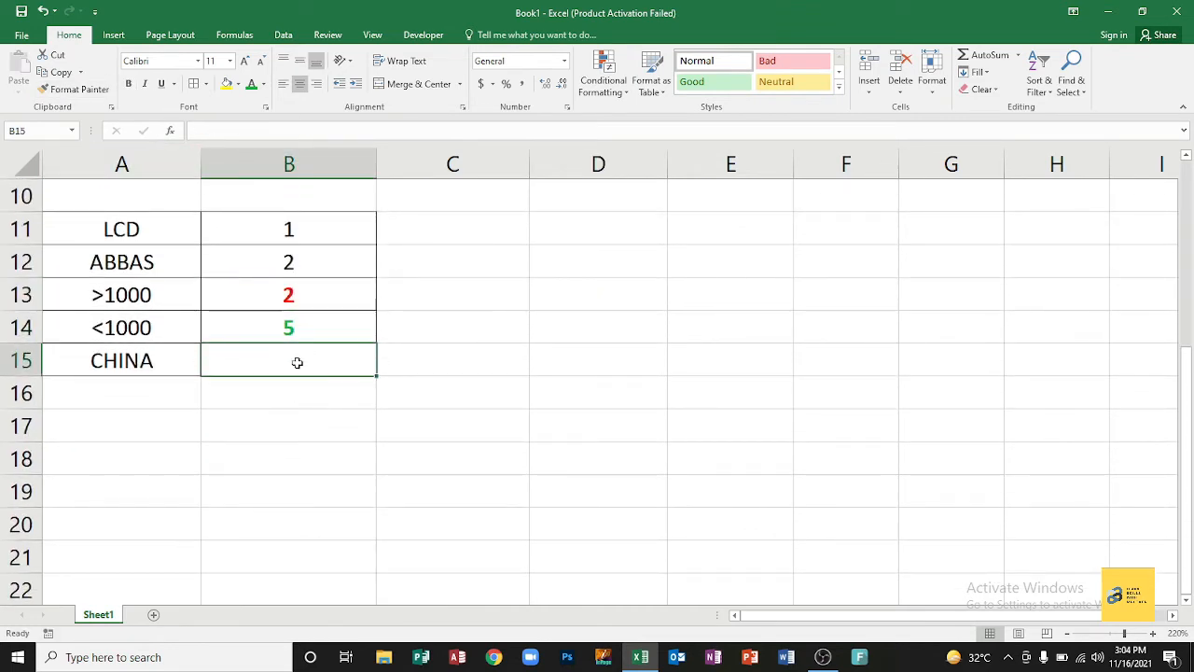
pyautogui.write('=COUNTIF(')
pyautogui.scroll(3, 730, 266)
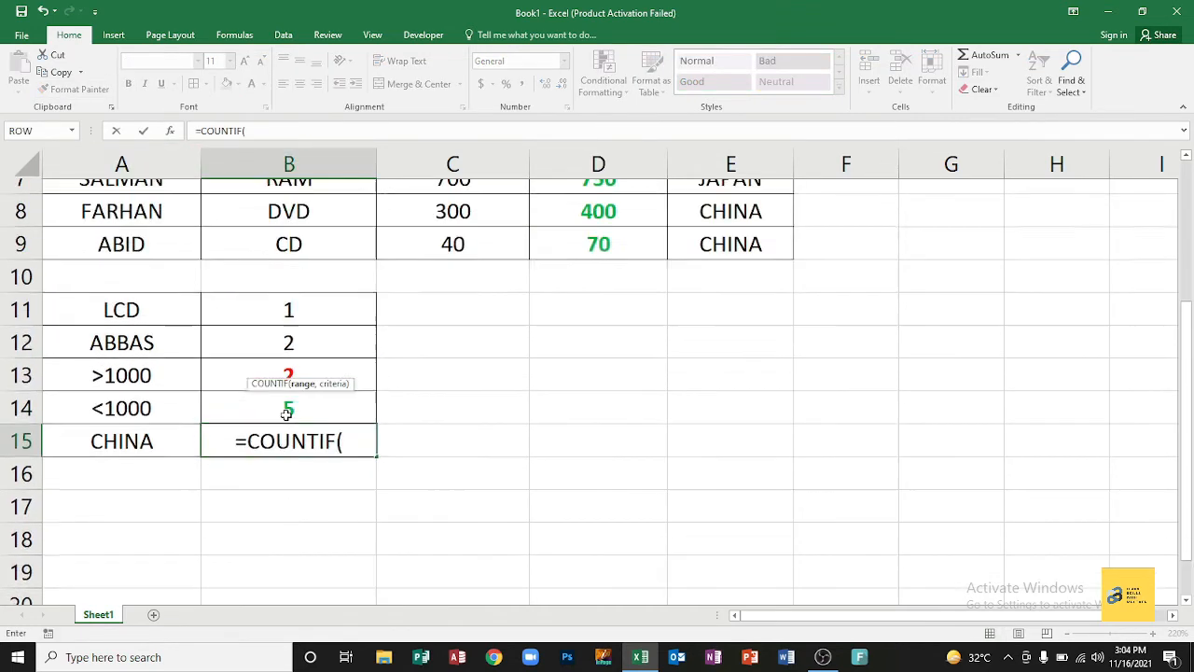
pyautogui.moveTo(730, 266); pyautogui.dragTo(739, 468)
pyautogui.write(',"CHINE")')
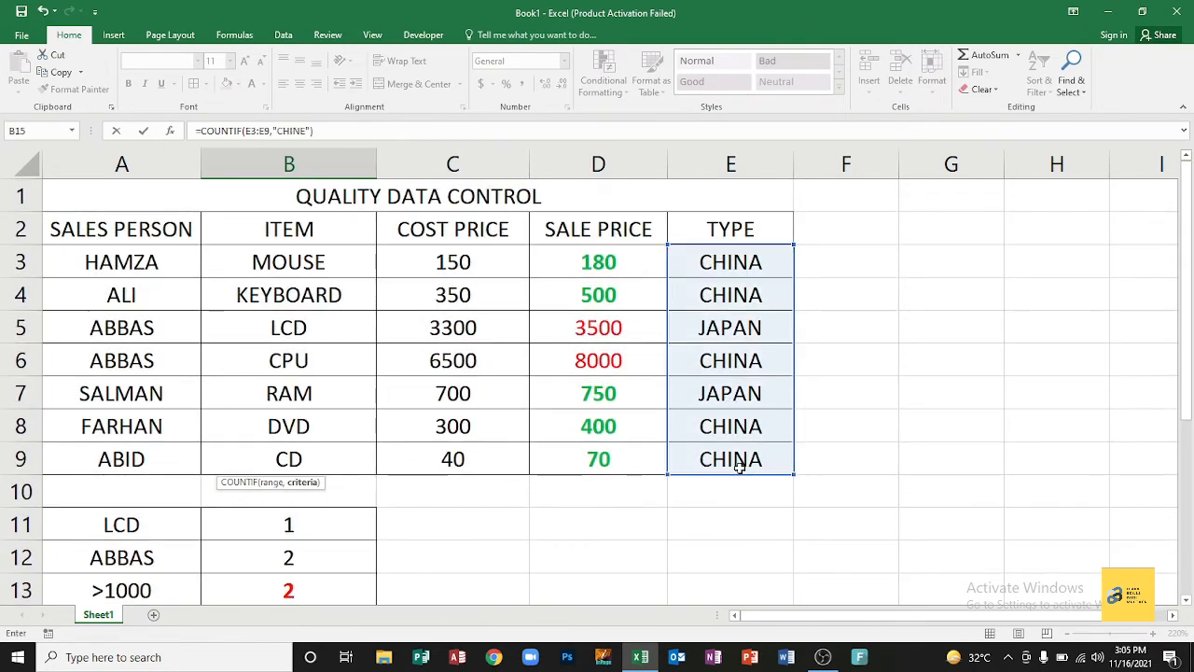
pyautogui.press('Return')
# Step: Correct the criterion in the B15 COUNTIF formula to "CHINA"
pyautogui.doubleClick(403, 524)
pyautogui.press('BackSpace')
pyautogui.write('A')
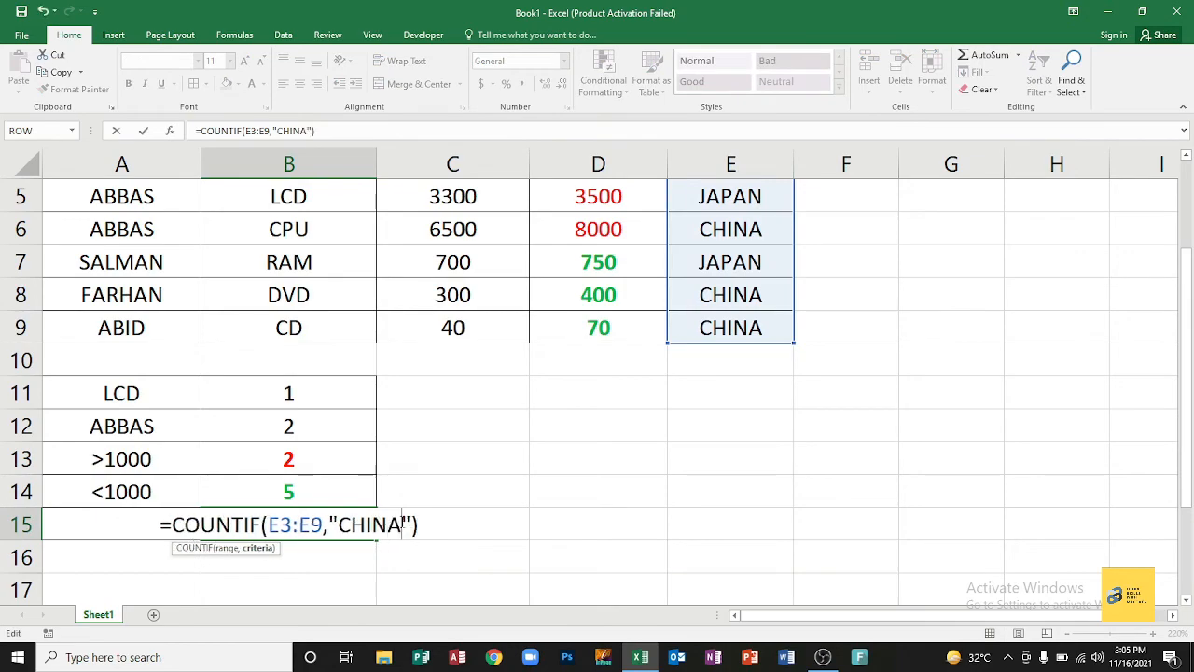
pyautogui.press('Return')
pyautogui.scroll(1, 688, 456)
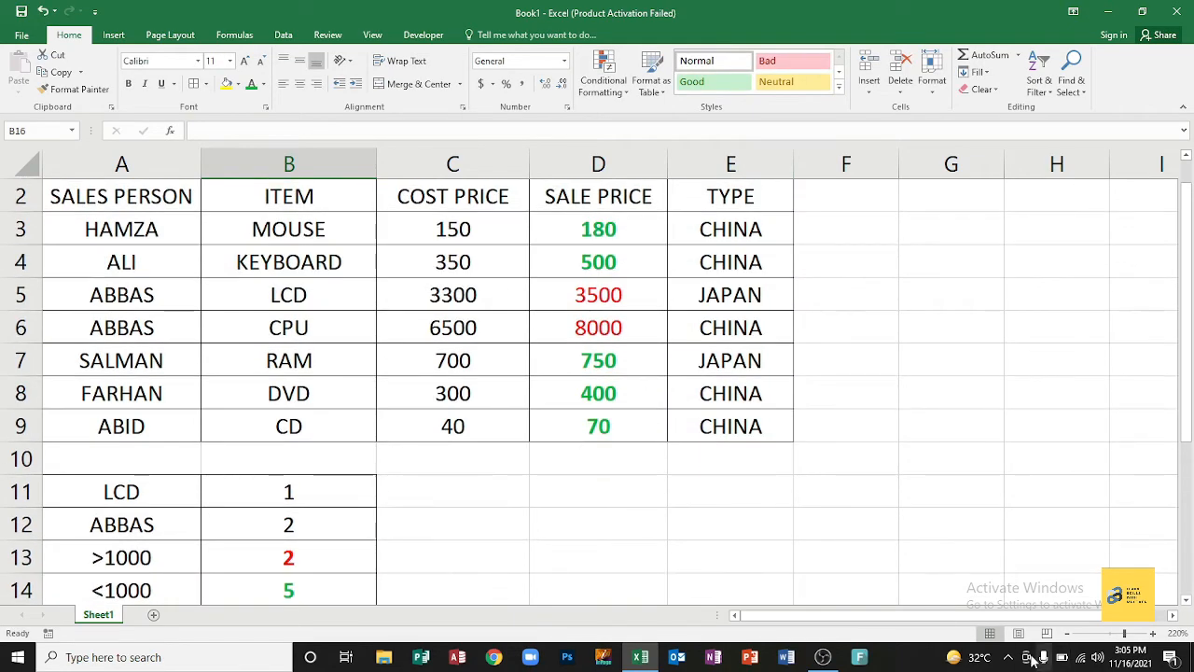